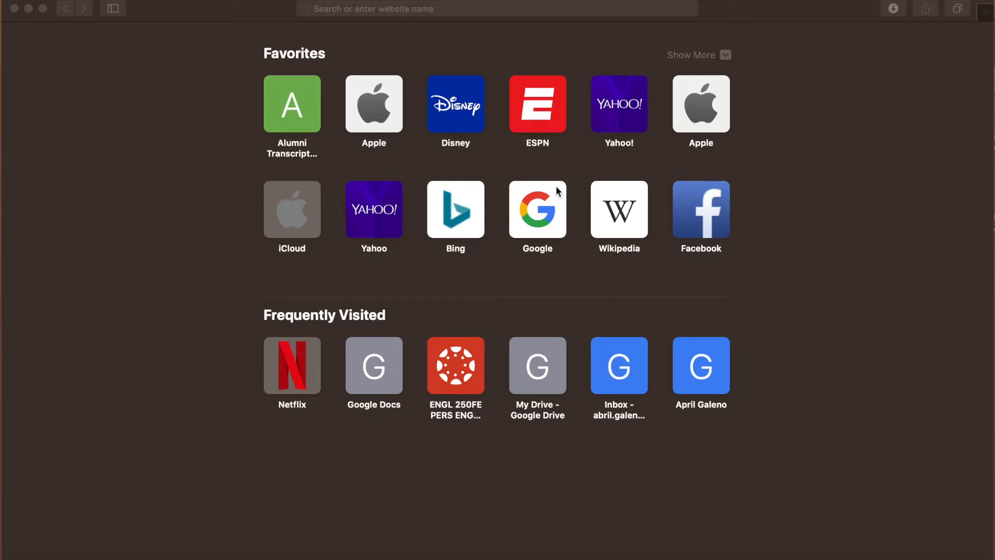
# - Open the Google home page, check the signed-in account, and open Google Drive from the list of Google apps
pyautogui.click(540, 208)
pyautogui.click(549, 217)
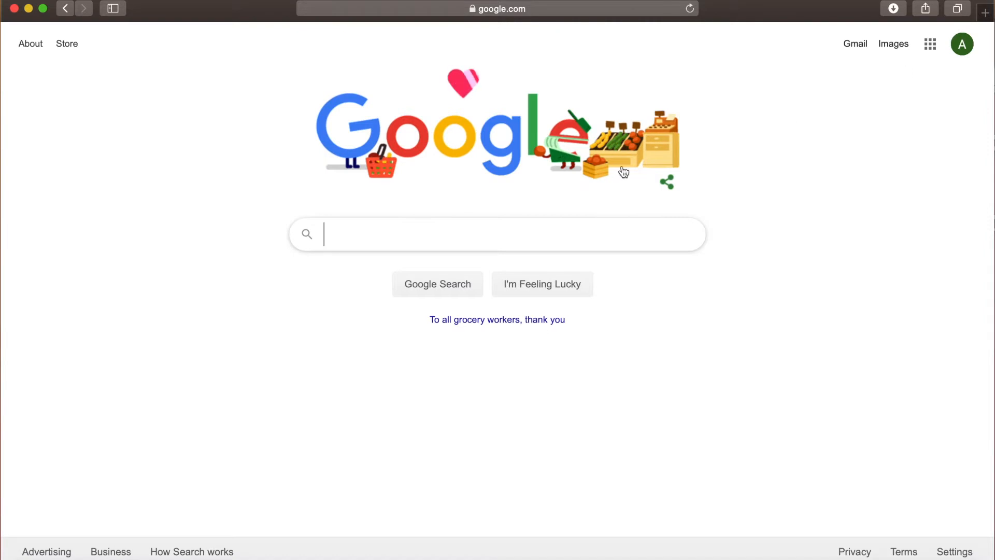
pyautogui.click(962, 48)
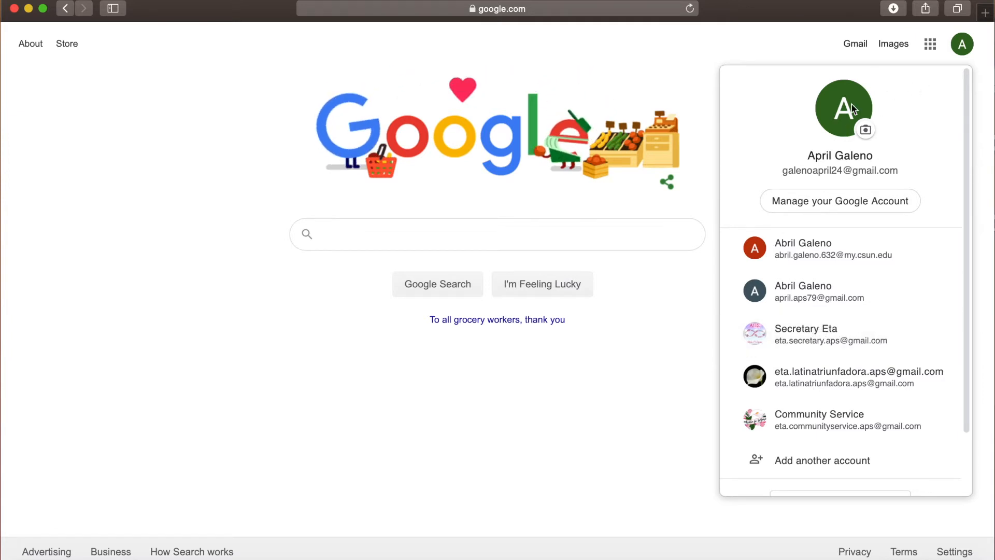
pyautogui.click(899, 58)
pyautogui.click(930, 45)
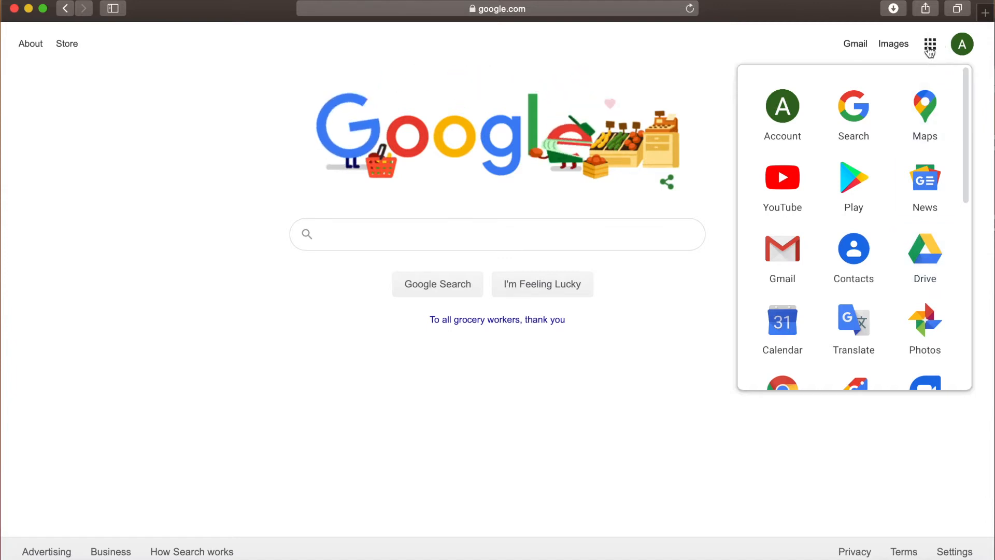
pyautogui.click(922, 269)
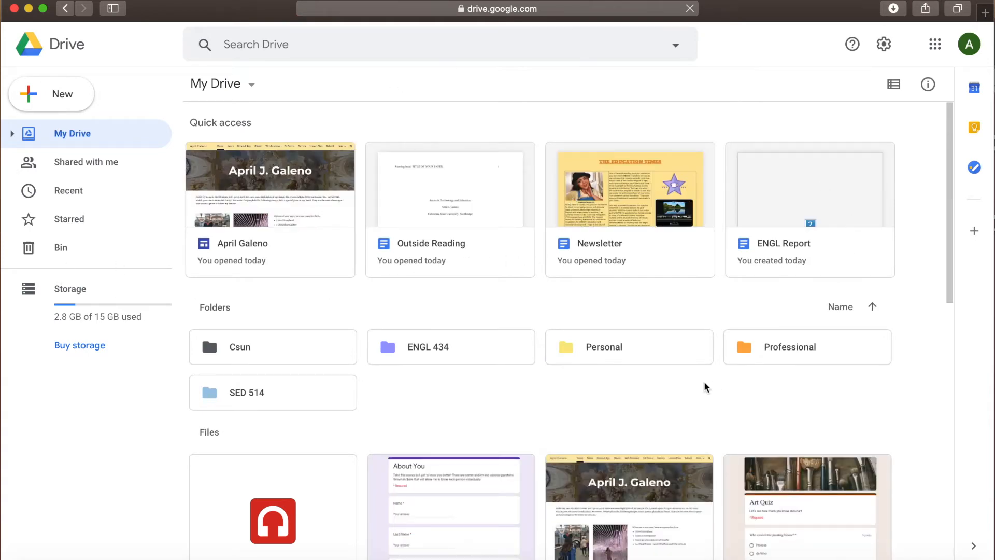
# - Look through the folders and files stored in My Drive
pyautogui.scroll(-10, 704, 386)
pyautogui.scroll(10, 703, 386)
pyautogui.scroll(-6, 703, 386)
pyautogui.scroll(-2, 704, 386)
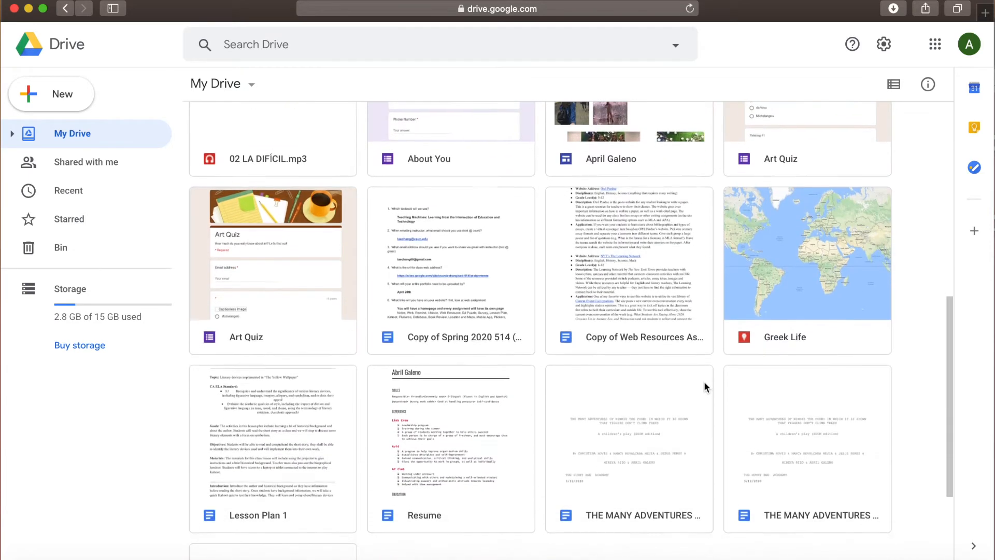
pyautogui.scroll(-5, 703, 383)
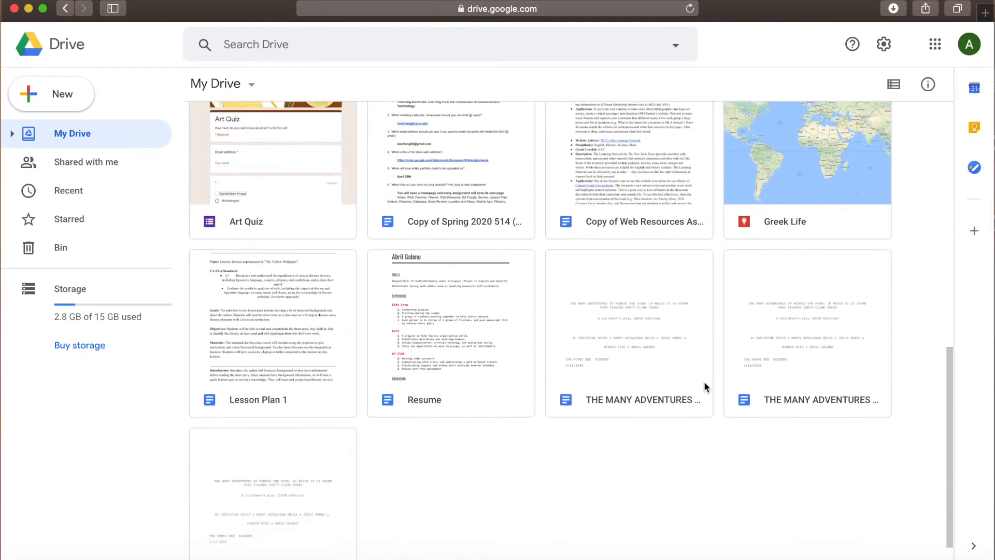
pyautogui.scroll(9, 704, 383)
pyautogui.scroll(5, 703, 384)
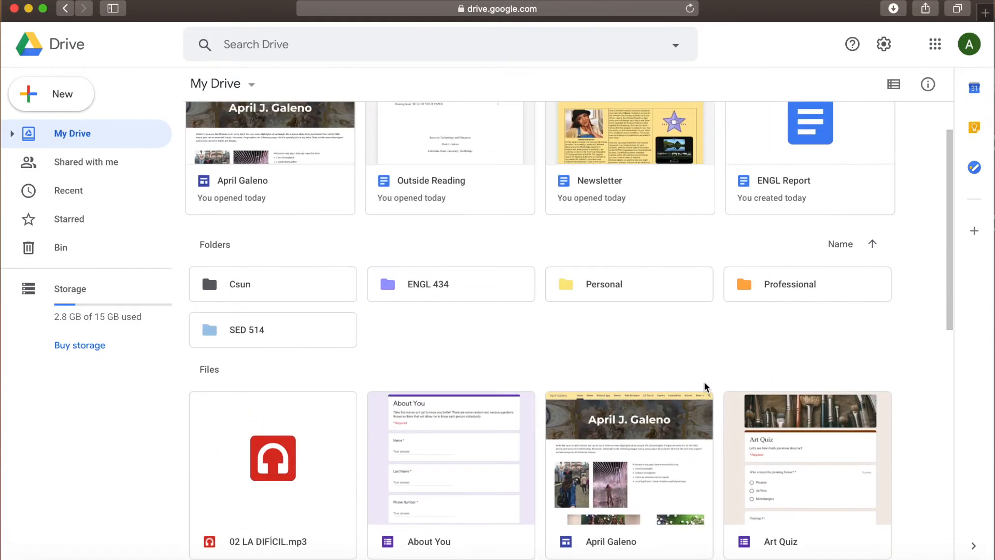
pyautogui.scroll(-3, 705, 386)
pyautogui.scroll(4, 705, 386)
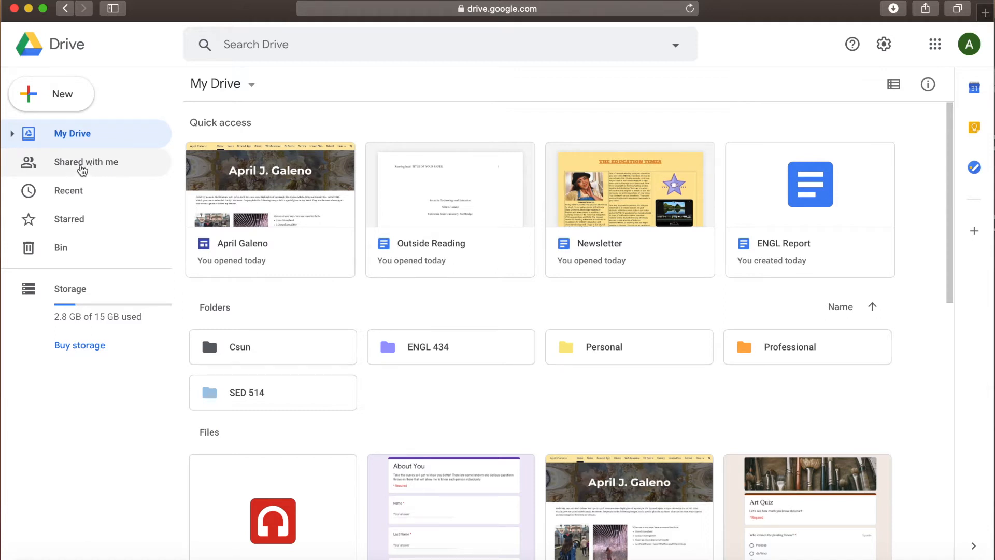
# - Open the Shared with me section and look through the files other people have shared
pyautogui.click(103, 163)
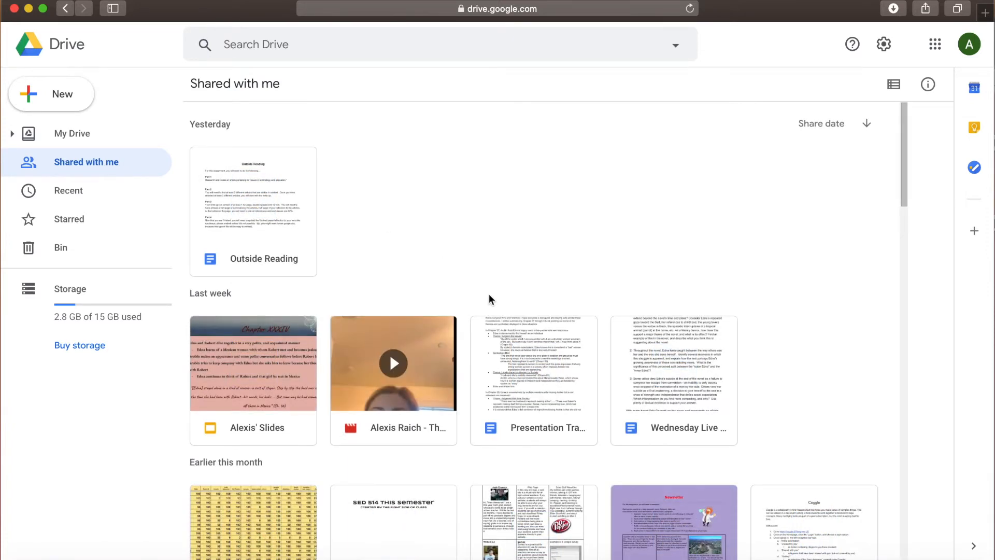
pyautogui.scroll(-5, 489, 294)
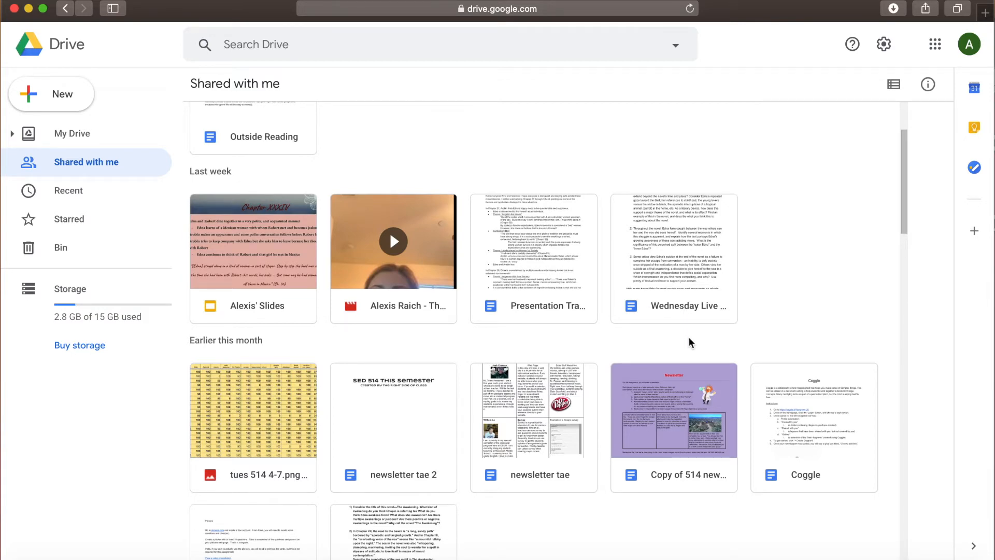
pyautogui.scroll(3, 688, 342)
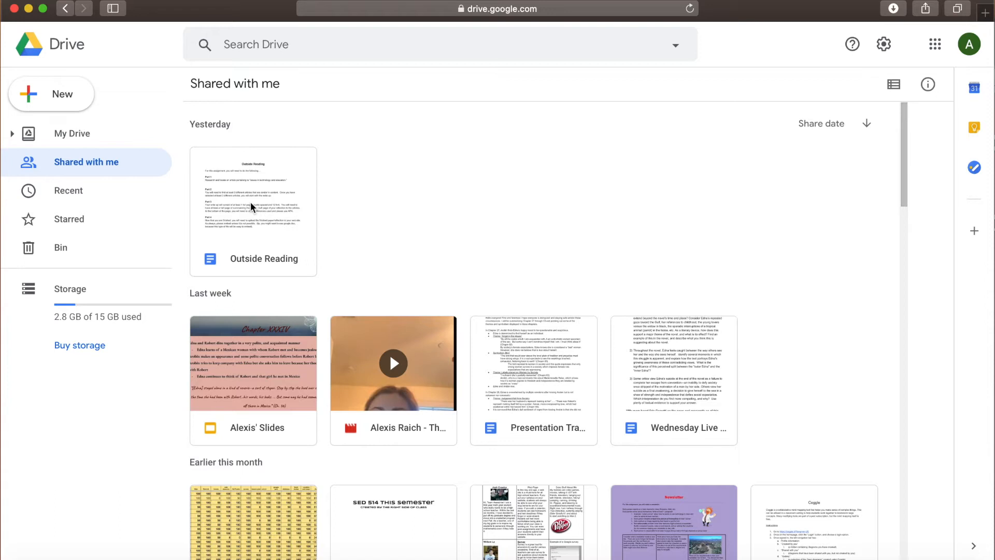
pyautogui.scroll(-3, 326, 284)
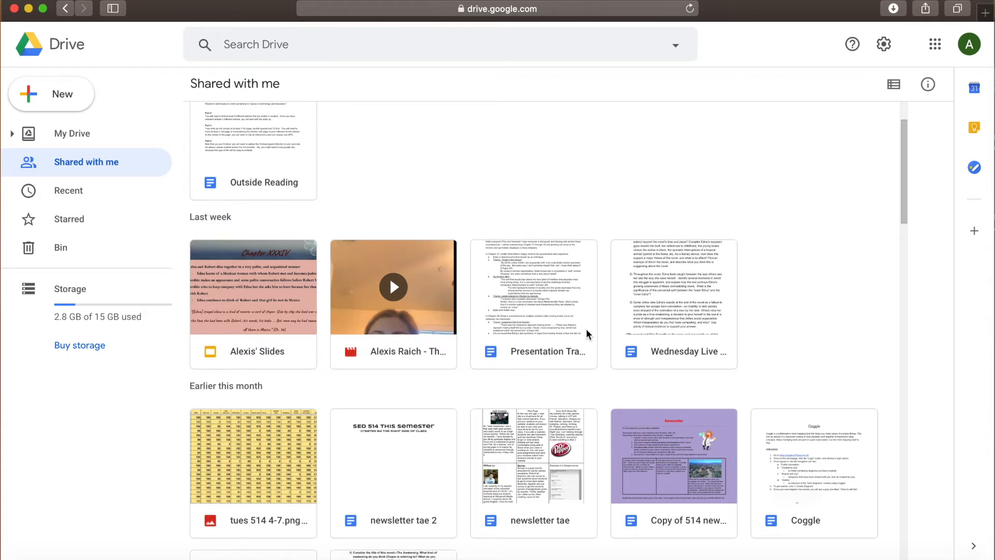
pyautogui.scroll(-3, 586, 332)
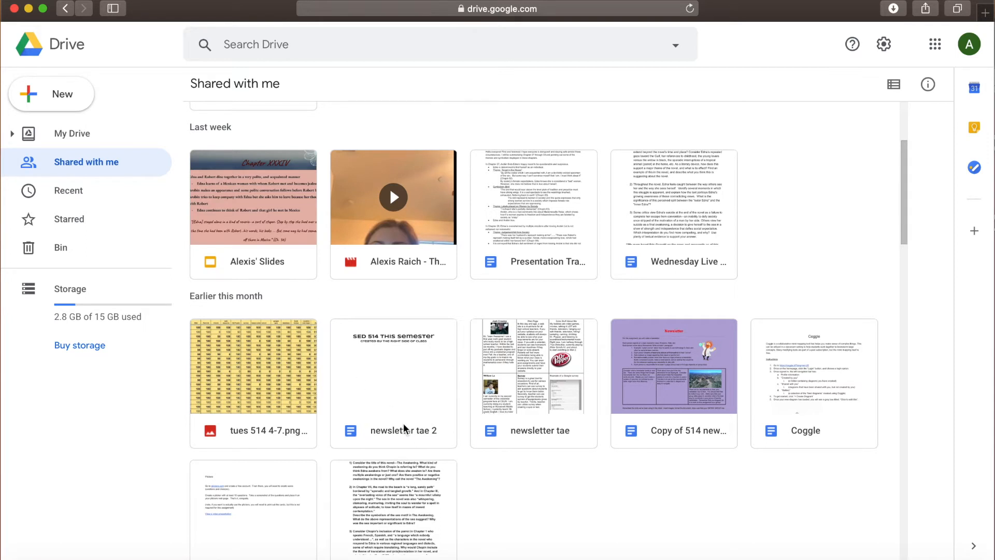
pyautogui.scroll(5, 403, 423)
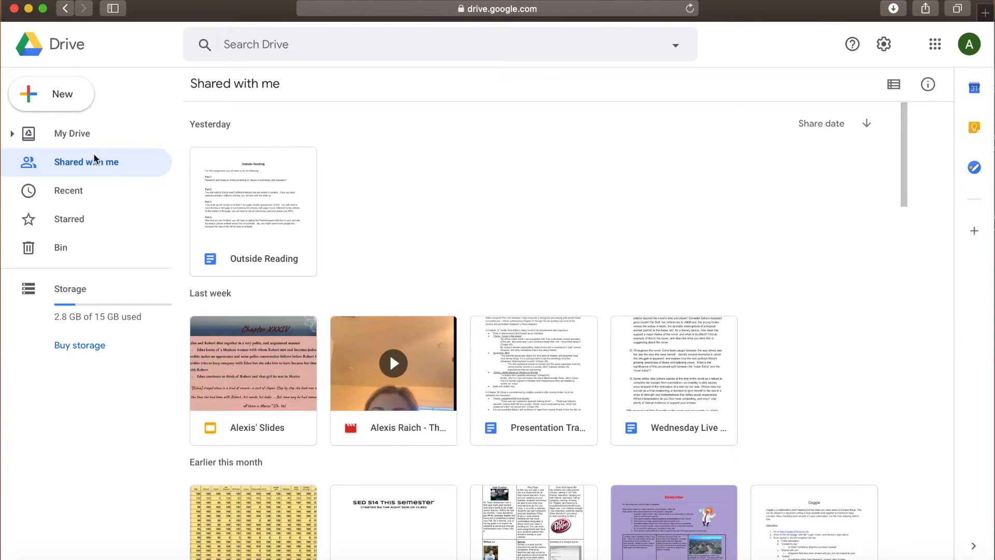
# - Open the Recent section and look through the recently used files, including the older ones
pyautogui.click(72, 191)
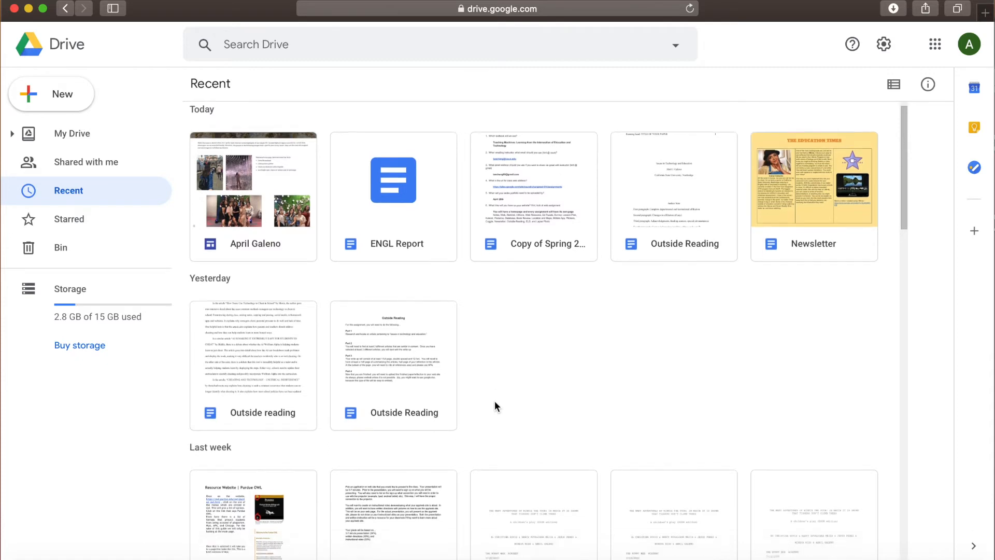
pyautogui.scroll(-3, 494, 406)
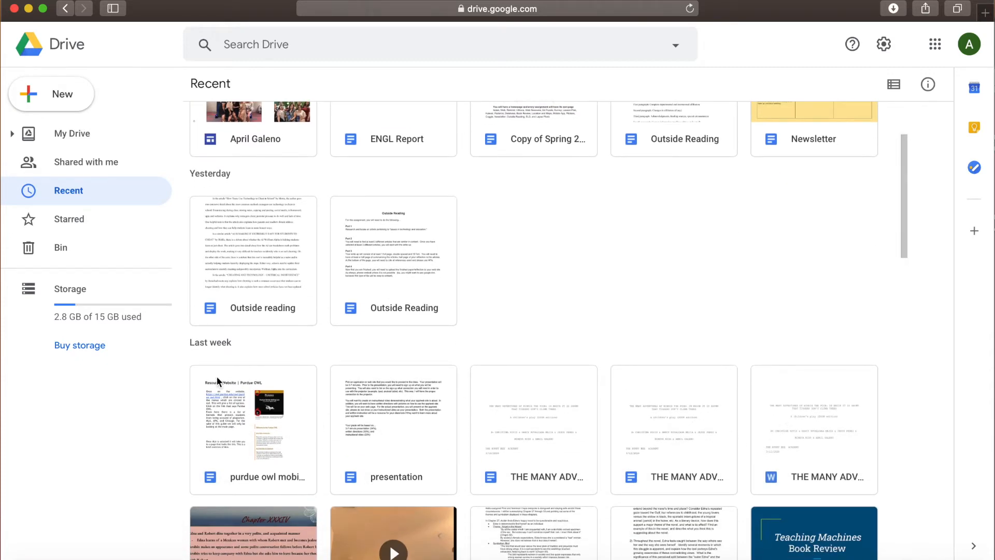
pyautogui.scroll(3, 469, 369)
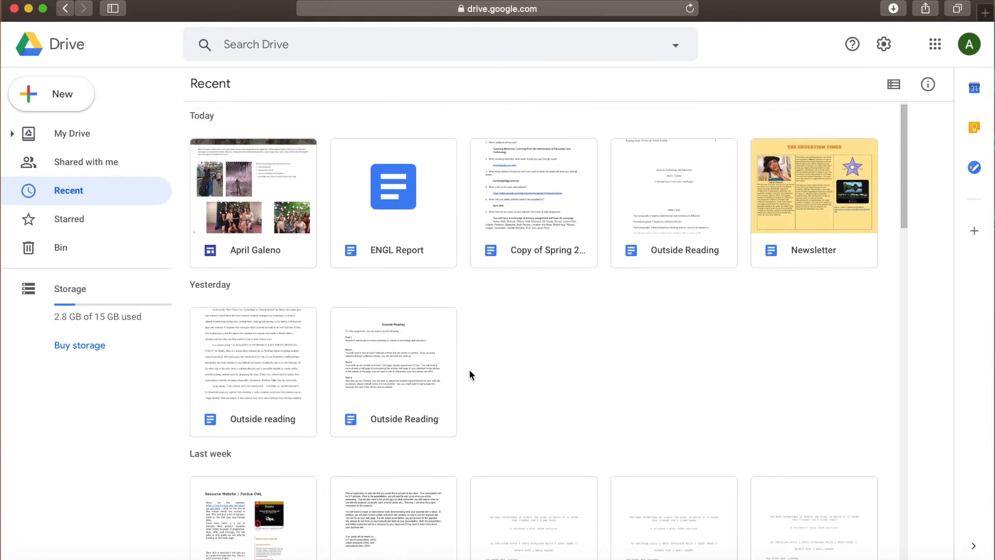
pyautogui.scroll(-2, 468, 369)
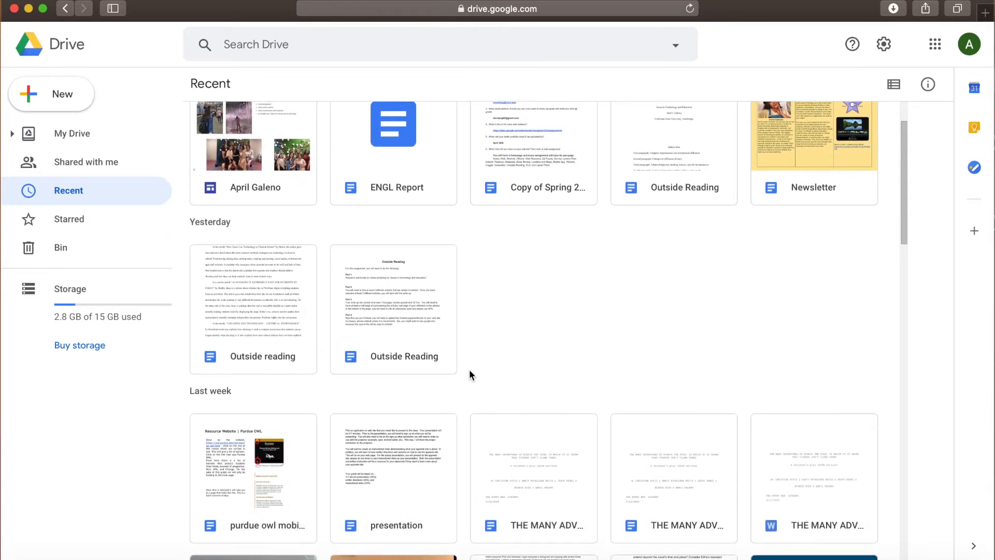
pyautogui.scroll(2, 242, 382)
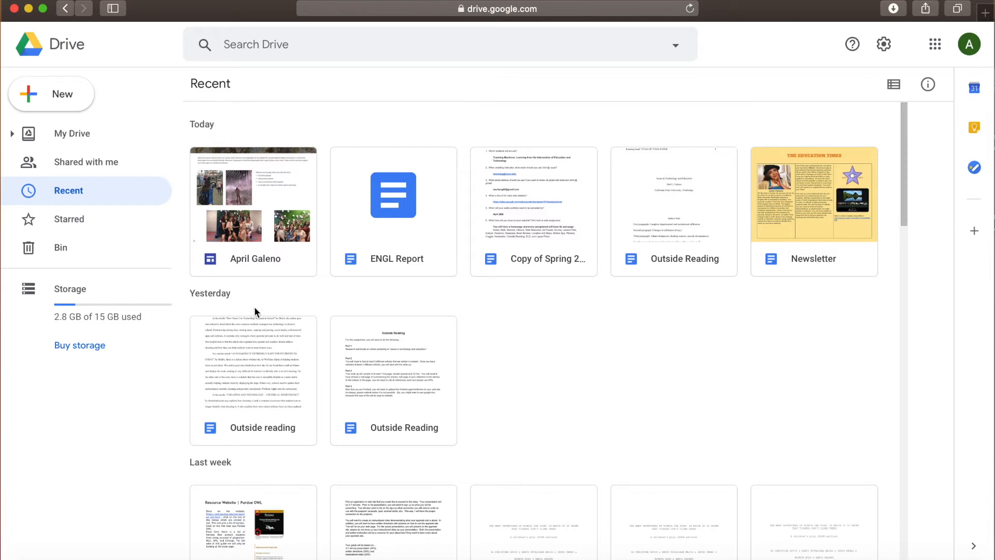
pyautogui.scroll(-20, 308, 394)
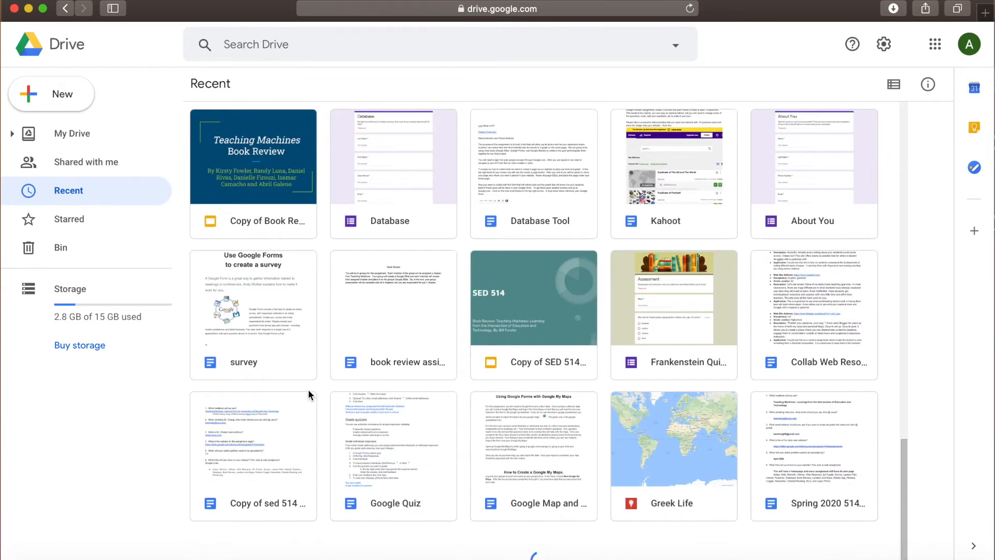
pyautogui.scroll(-20, 307, 390)
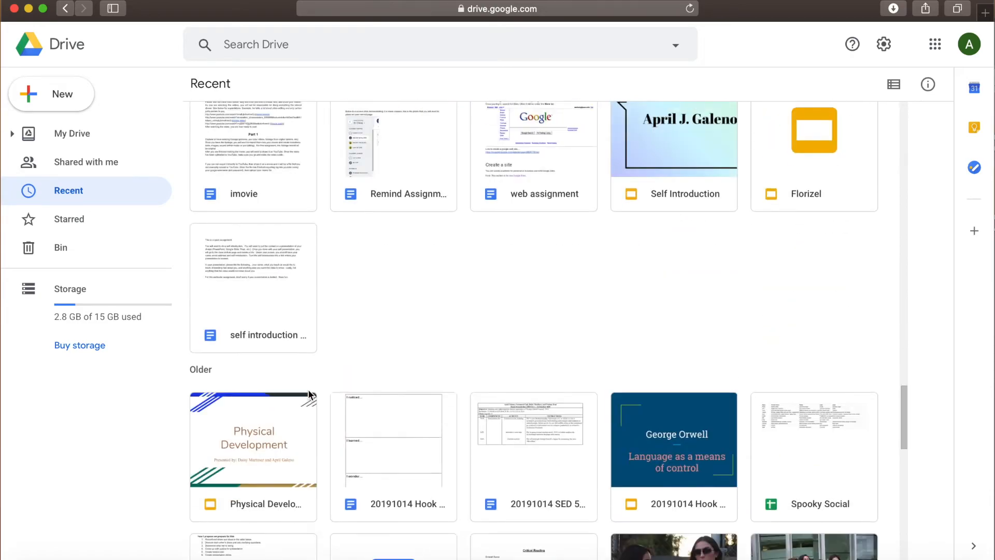
pyautogui.scroll(-15, 309, 385)
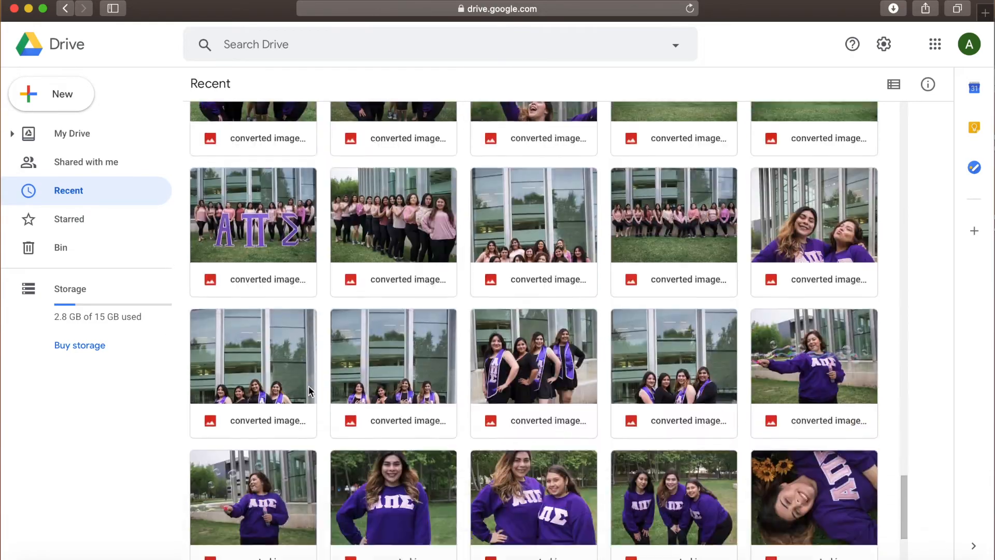
pyautogui.scroll(20, 309, 391)
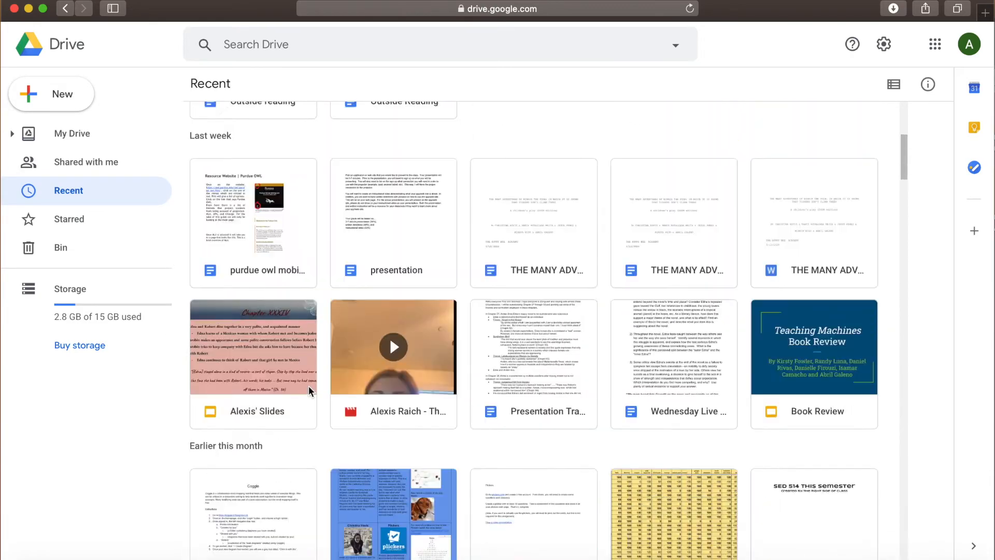
# - View the starred items and the bin's contents, and return to My Drive
pyautogui.click(72, 220)
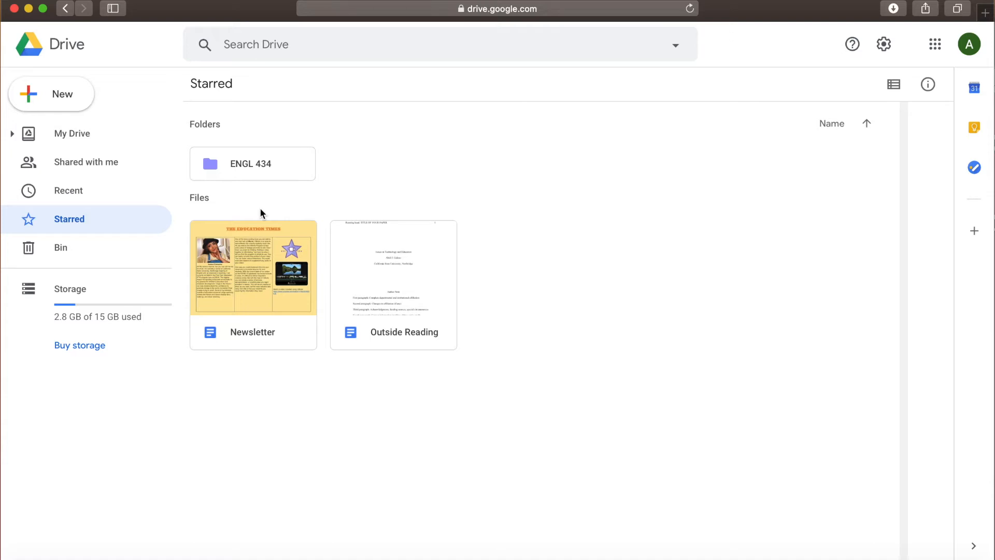
pyautogui.click(61, 248)
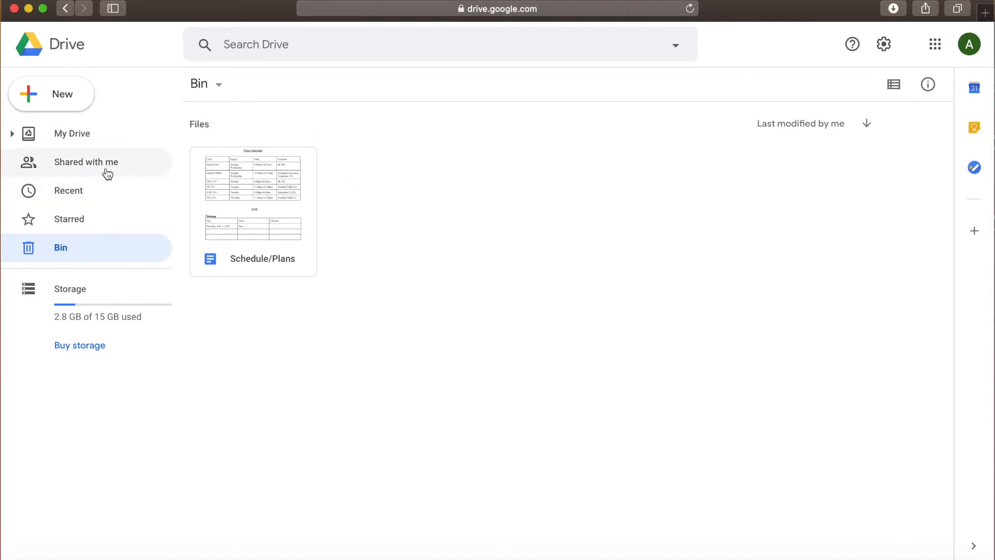
pyautogui.click(80, 138)
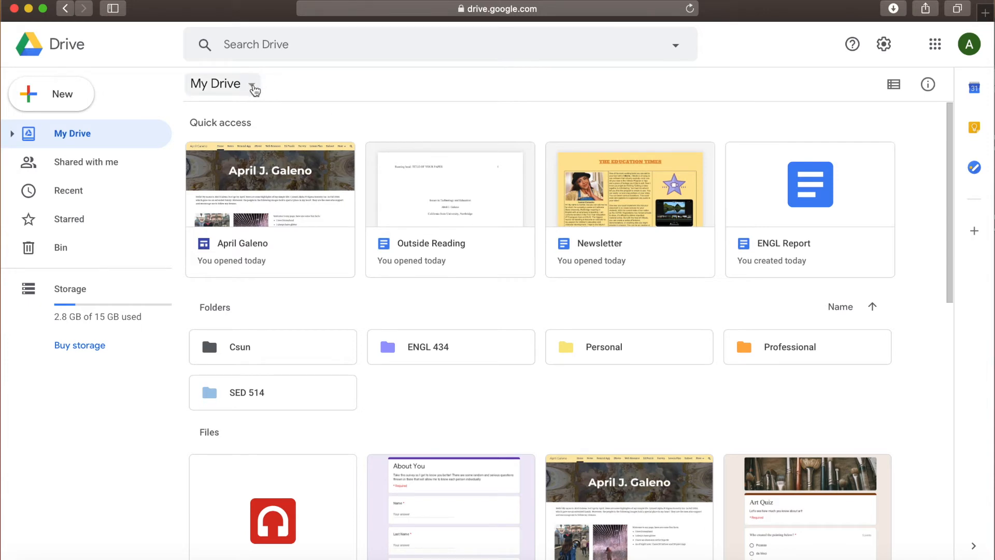
# - Create a blank Google Docs document in My Drive
pyautogui.click(253, 87)
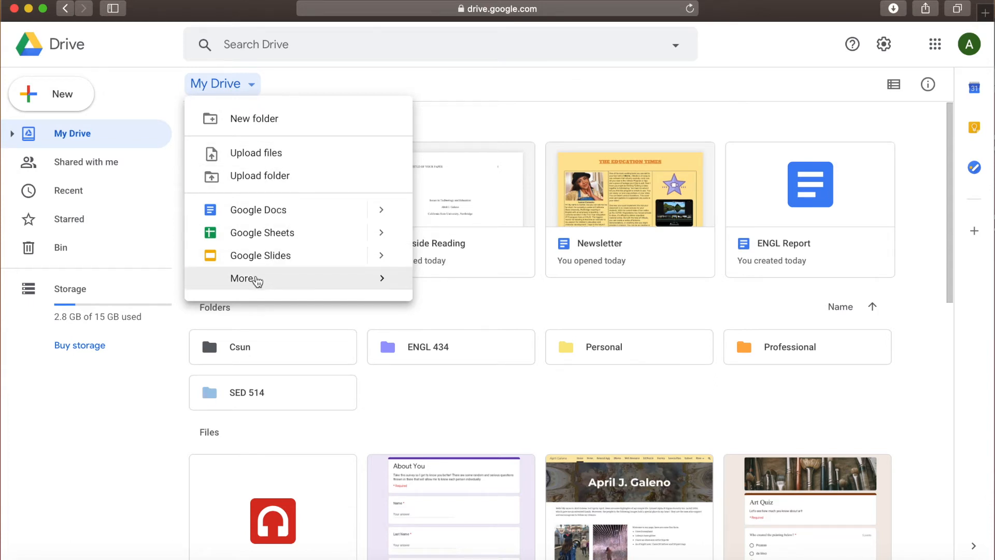
pyautogui.moveTo(252, 285)
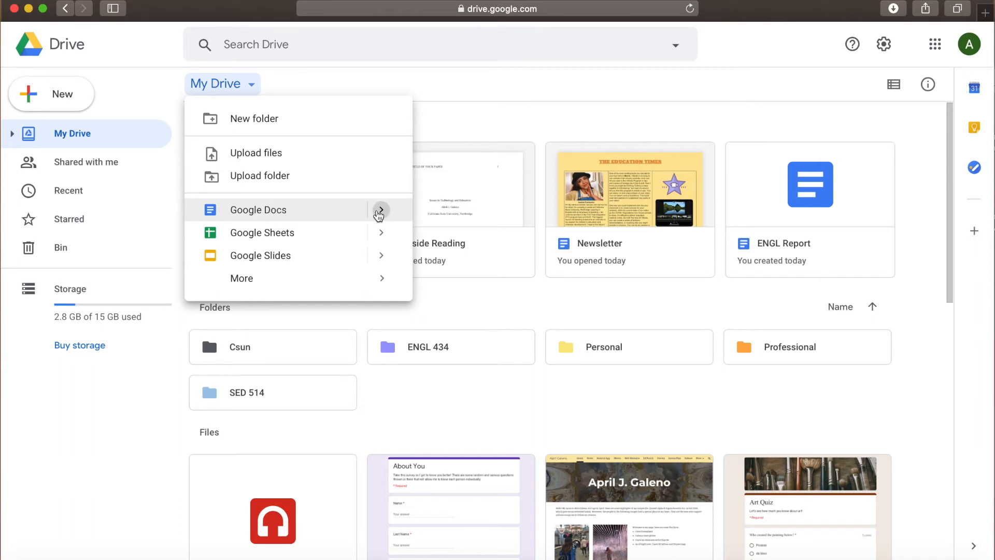
pyautogui.click(381, 211)
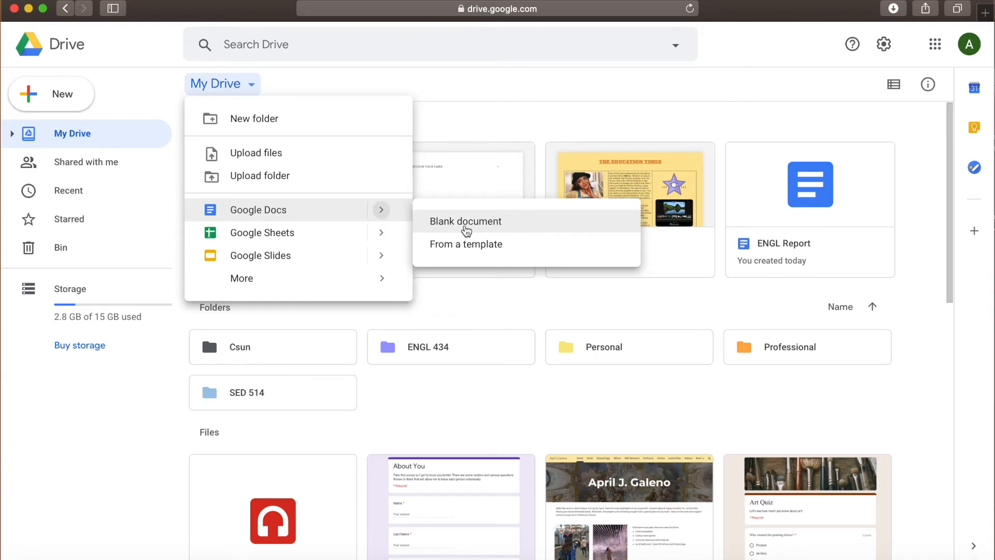
pyautogui.click(480, 226)
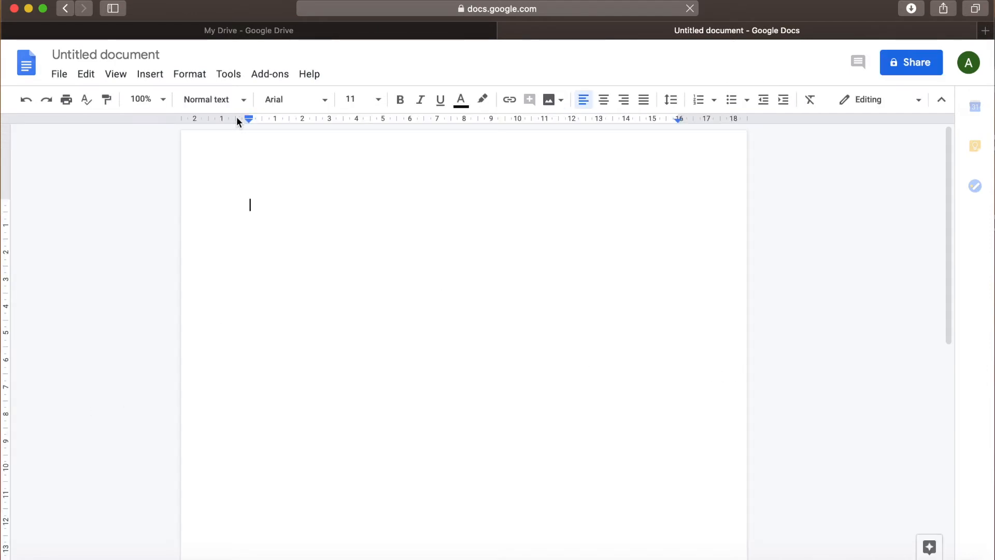
# - Rename the untitled document as "outline"
pyautogui.click(160, 56)
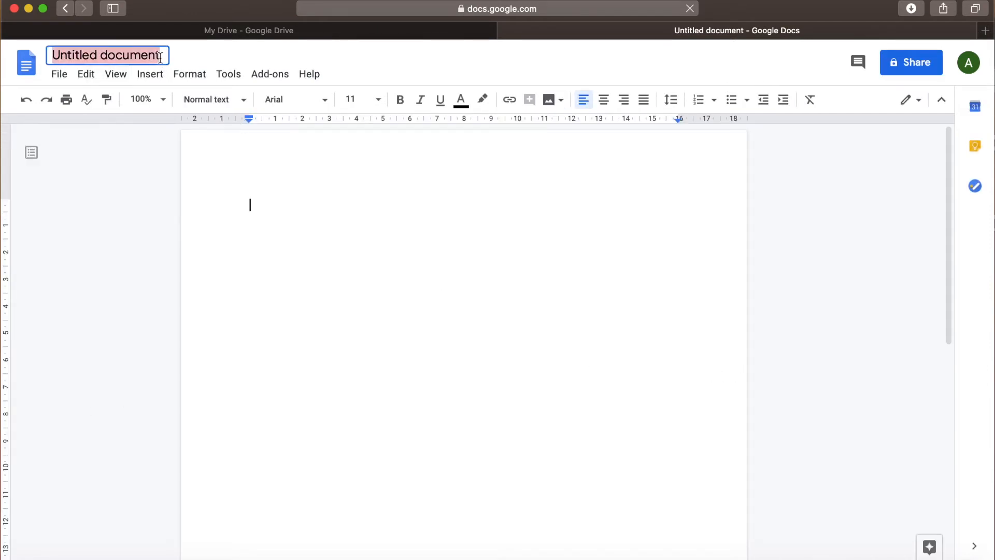
pyautogui.press('BackSpace')
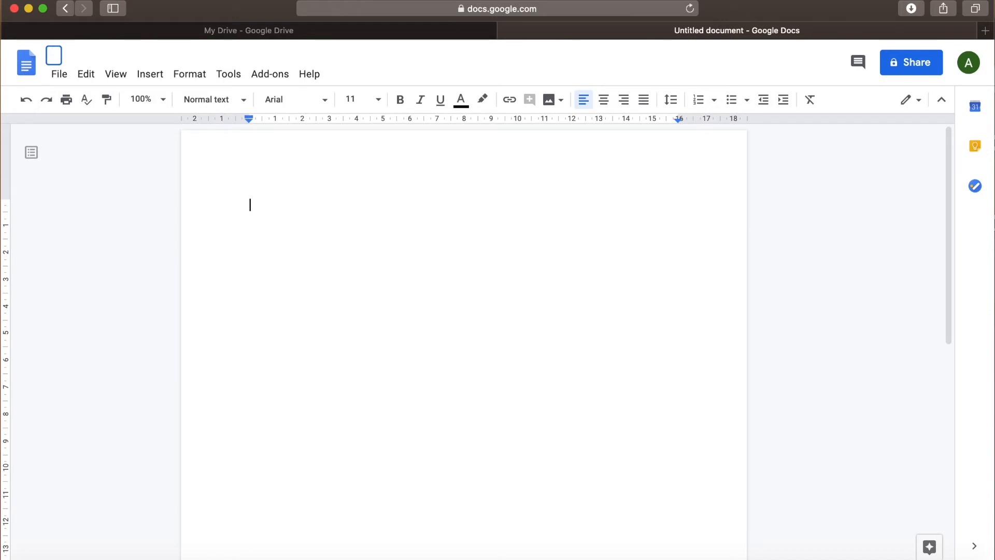
pyautogui.write('outline')
pyautogui.click(303, 216)
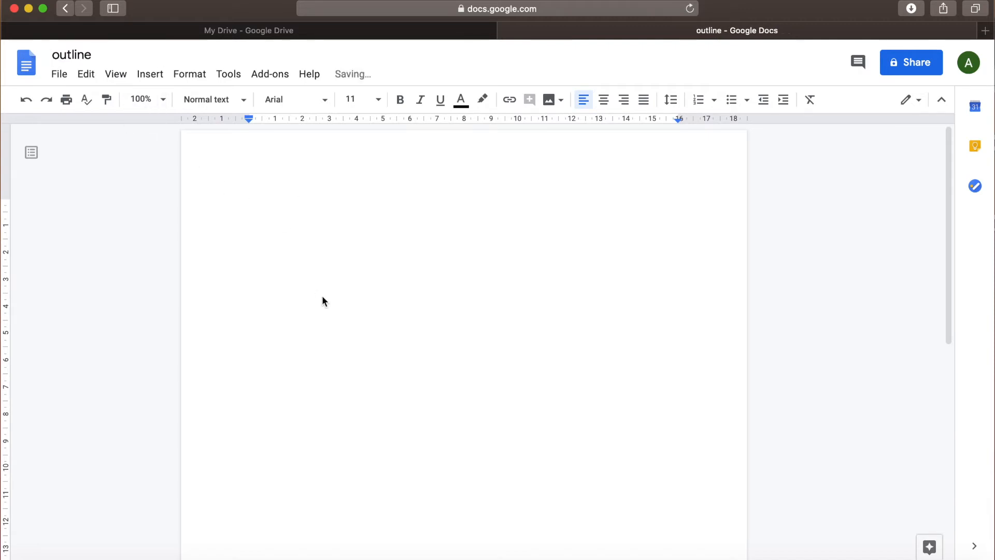
pyautogui.scroll(-2, 322, 297)
pyautogui.scroll(2, 322, 297)
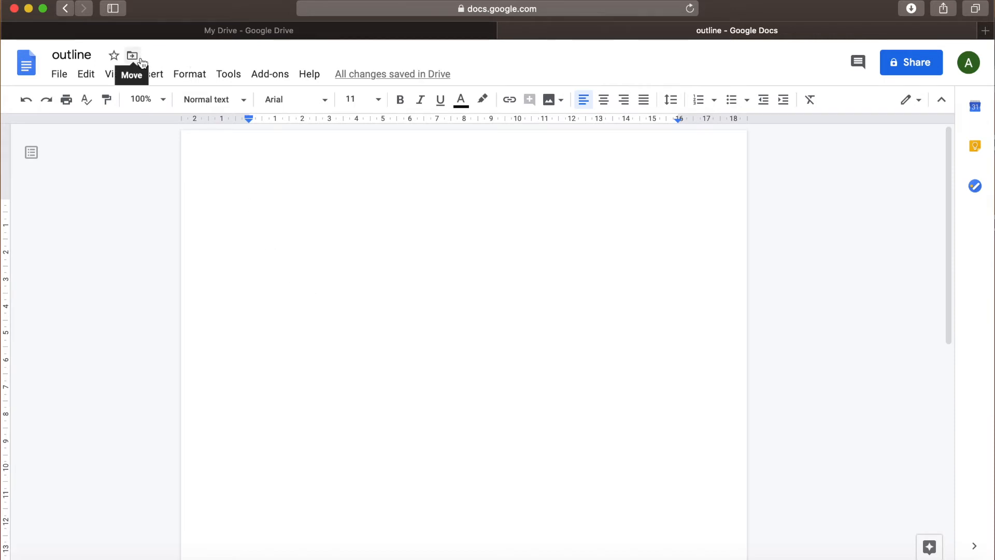
# - Star the "outline" document, move it into the ENGL 434 folder and dismiss the move notification
pyautogui.click(115, 59)
pyautogui.click(133, 56)
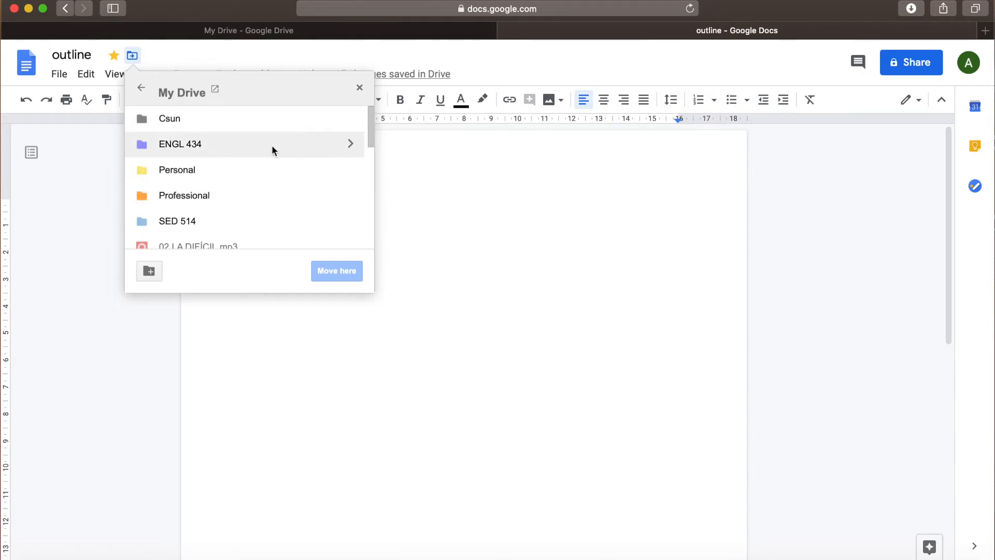
pyautogui.click(351, 145)
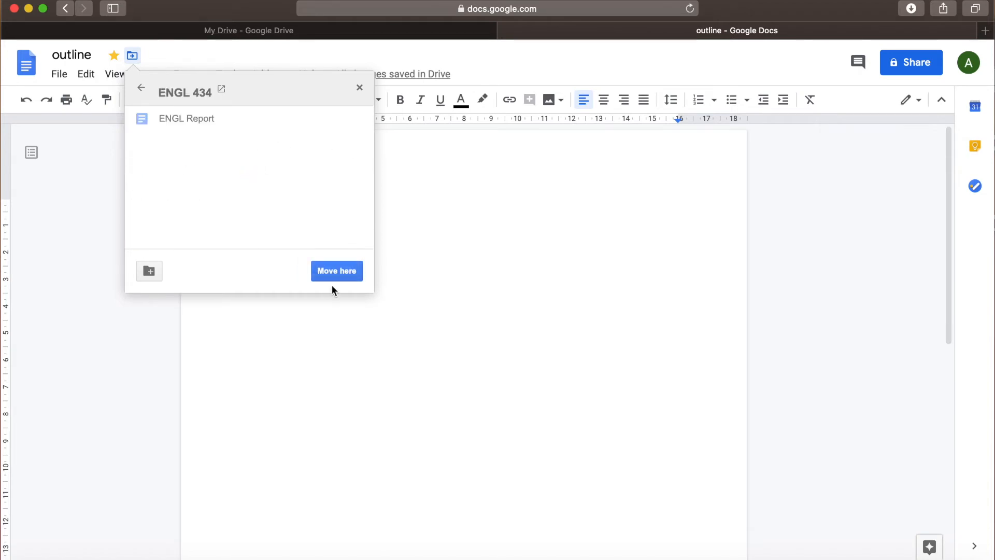
pyautogui.click(340, 270)
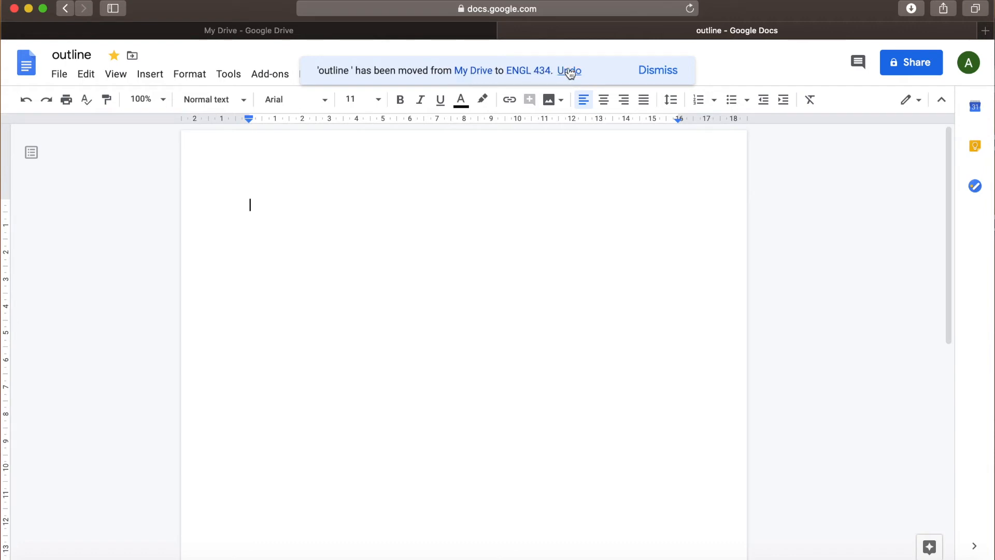
pyautogui.click(654, 75)
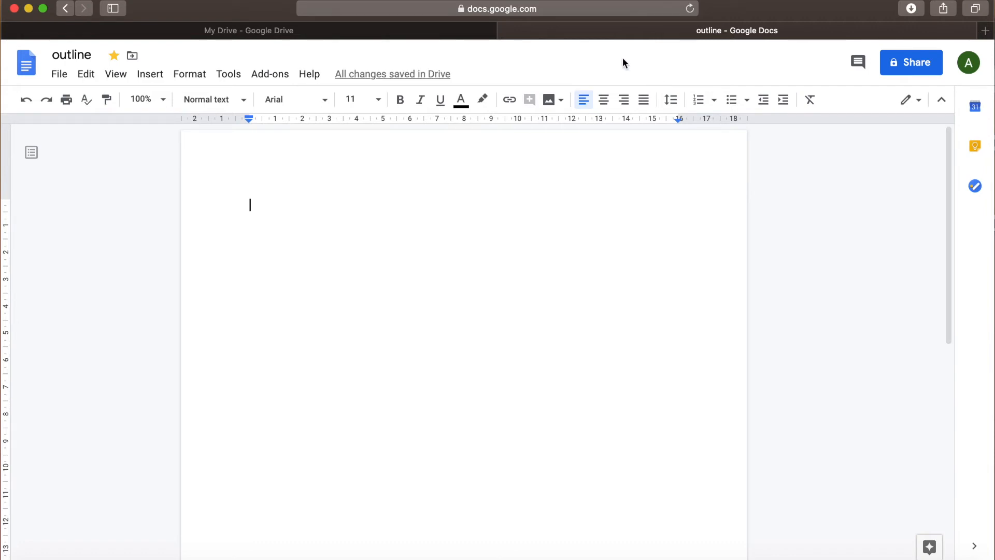
# - Switch to Google Drive and open the ENGL 434 folder from My Drive to check its files
pyautogui.click(418, 35)
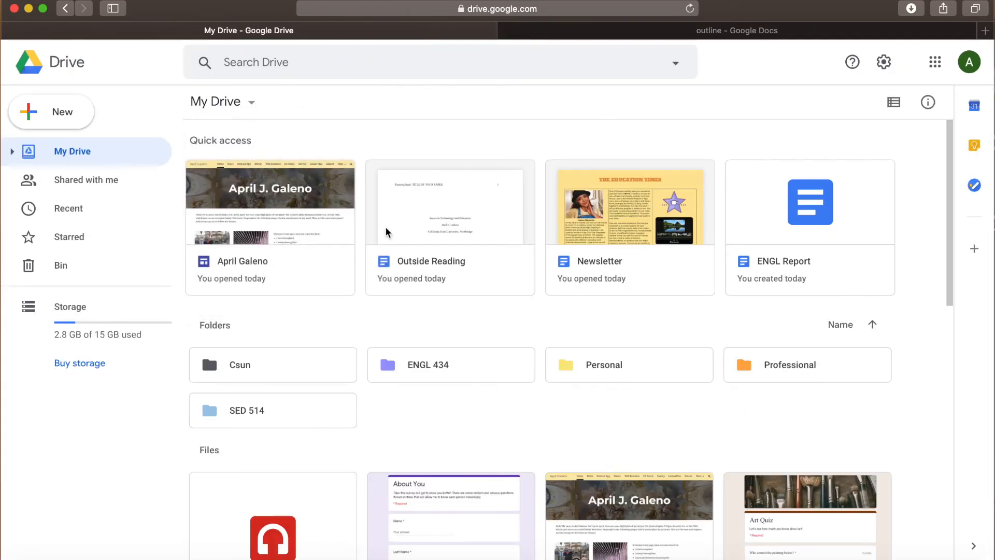
pyautogui.scroll(-3, 387, 229)
pyautogui.scroll(-2, 387, 231)
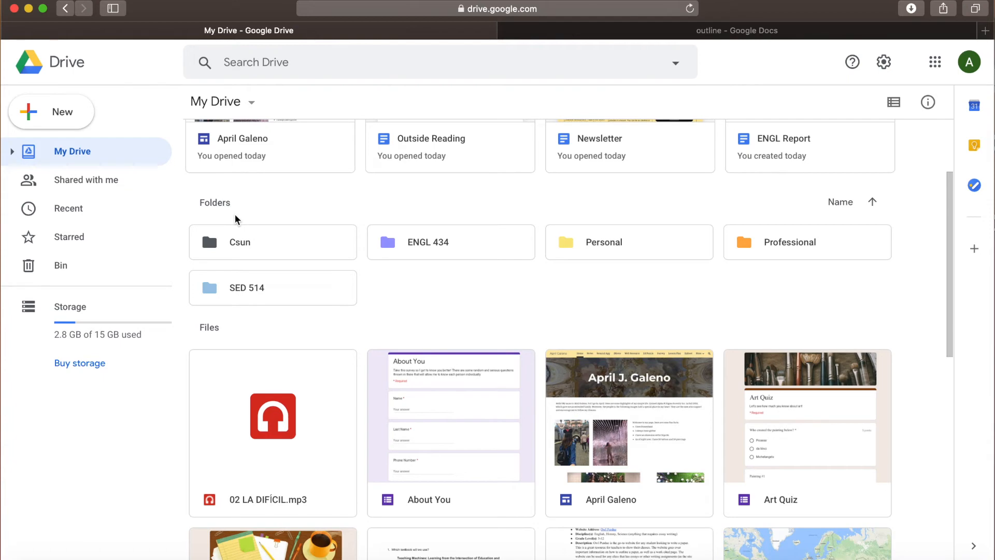
pyautogui.scroll(2, 235, 214)
pyautogui.scroll(-2, 235, 213)
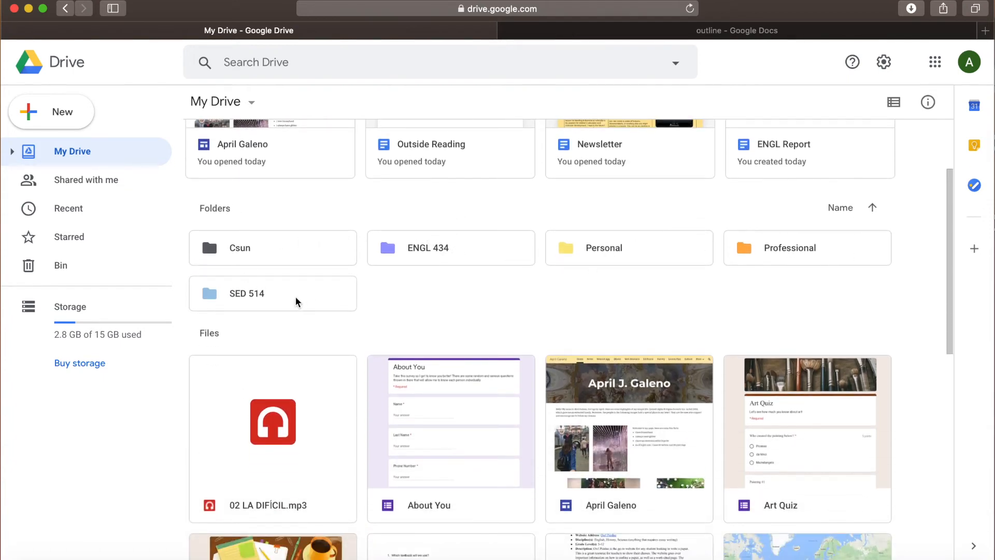
pyautogui.scroll(-1, 555, 256)
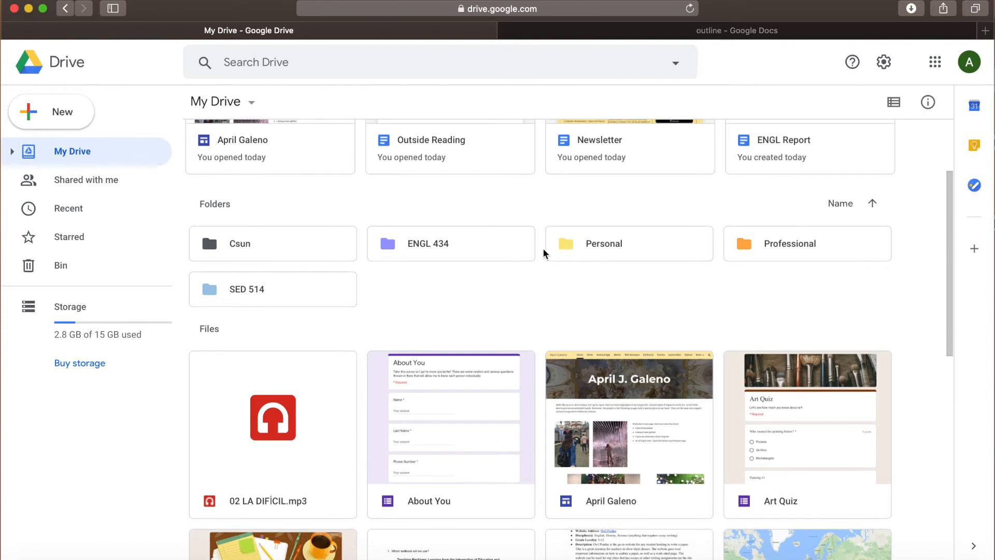
pyautogui.click(461, 243)
pyautogui.doubleClick(460, 243)
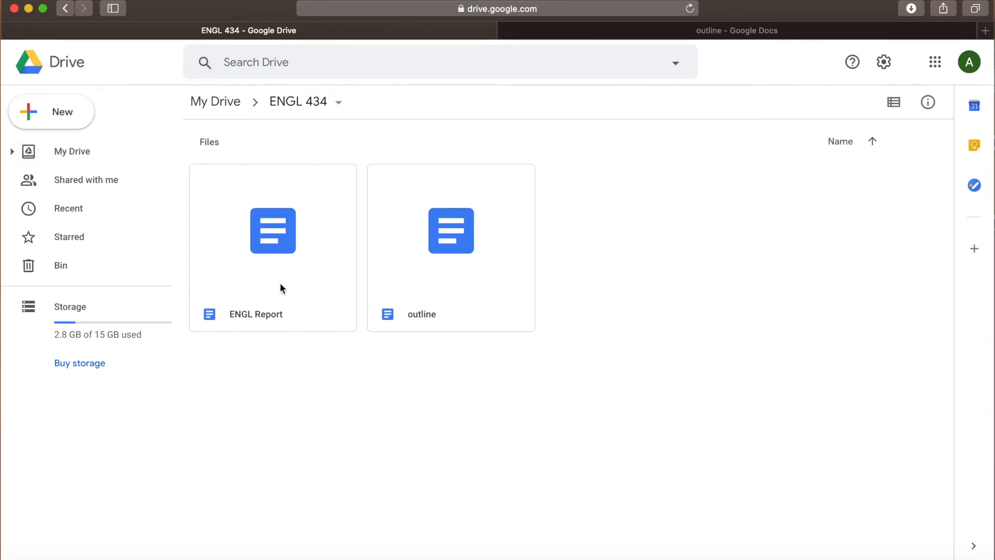
# - Open the Csun folder from My Drive and change its colour to pink
pyautogui.click(140, 156)
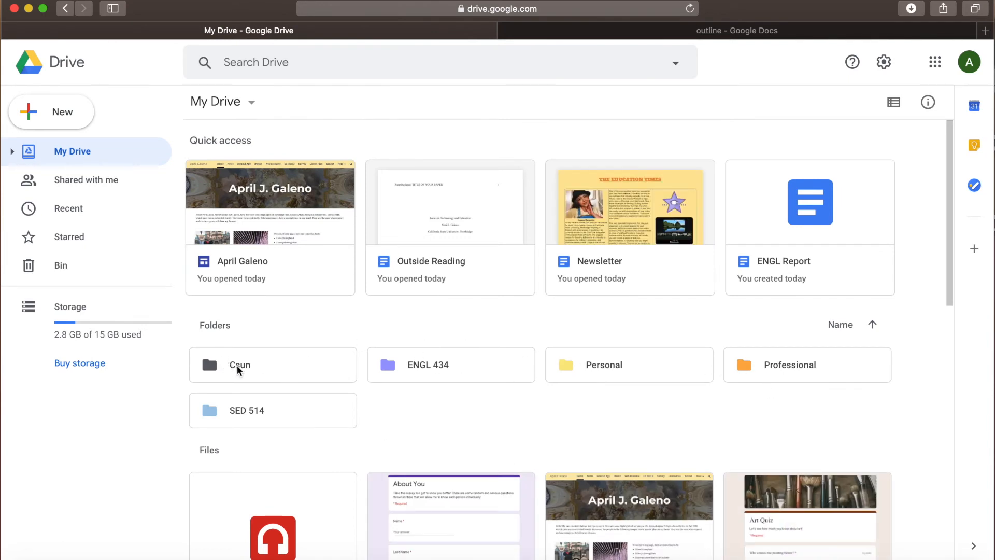
pyautogui.scroll(-1, 233, 368)
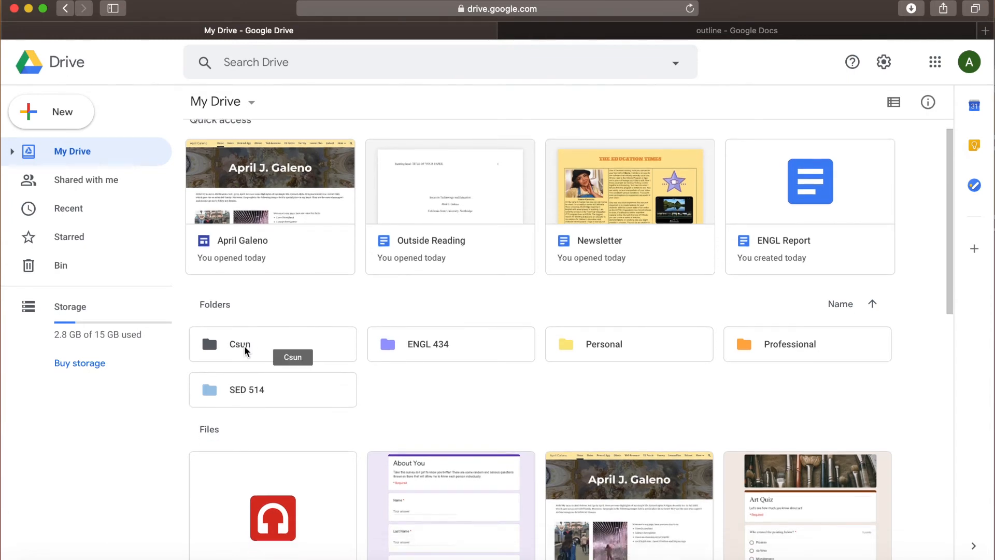
pyautogui.click(258, 348)
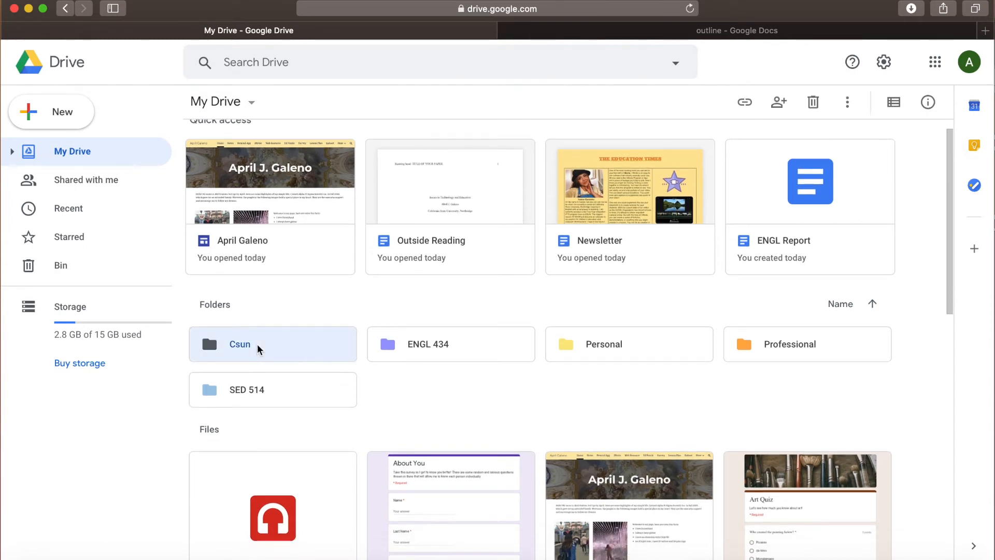
pyautogui.doubleClick(258, 348)
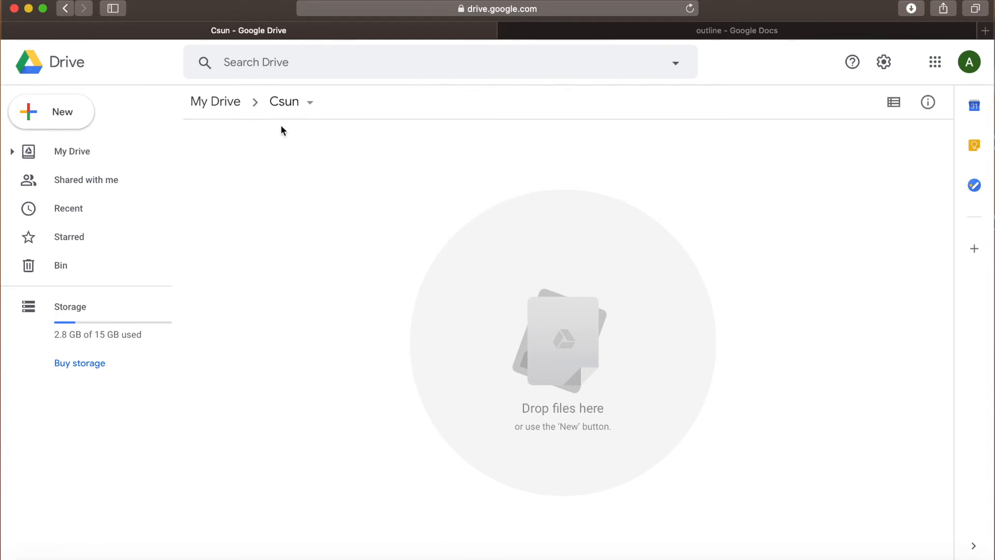
pyautogui.click(312, 105)
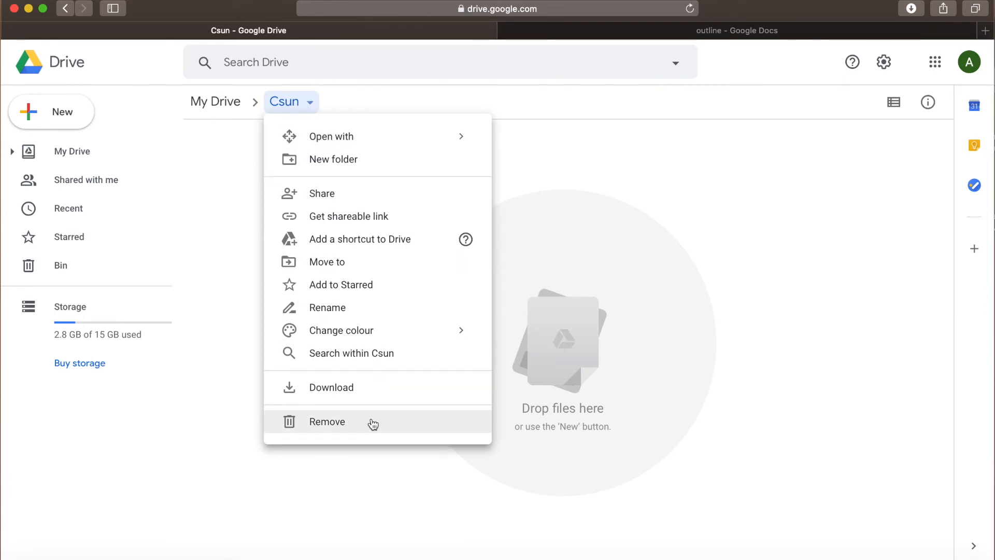
pyautogui.moveTo(358, 131)
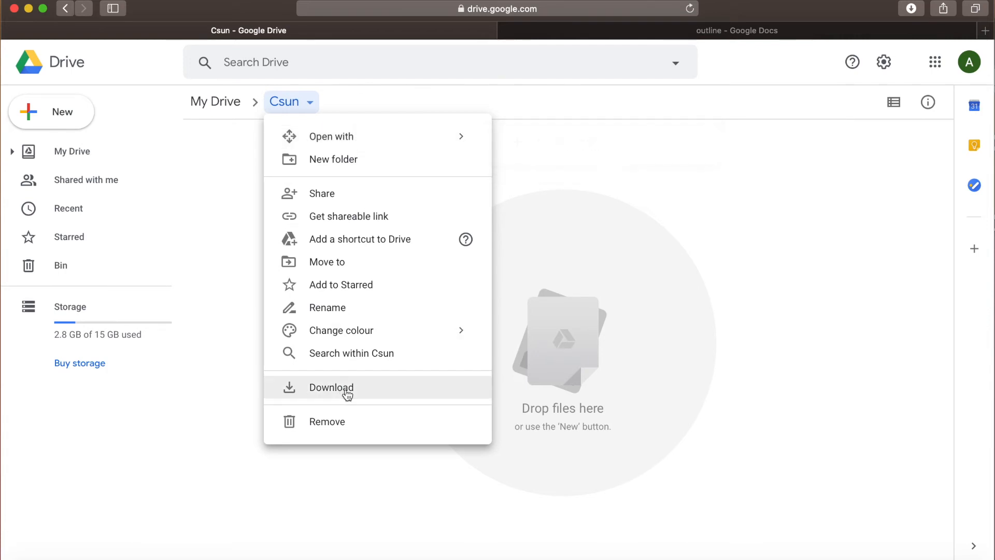
pyautogui.moveTo(428, 327)
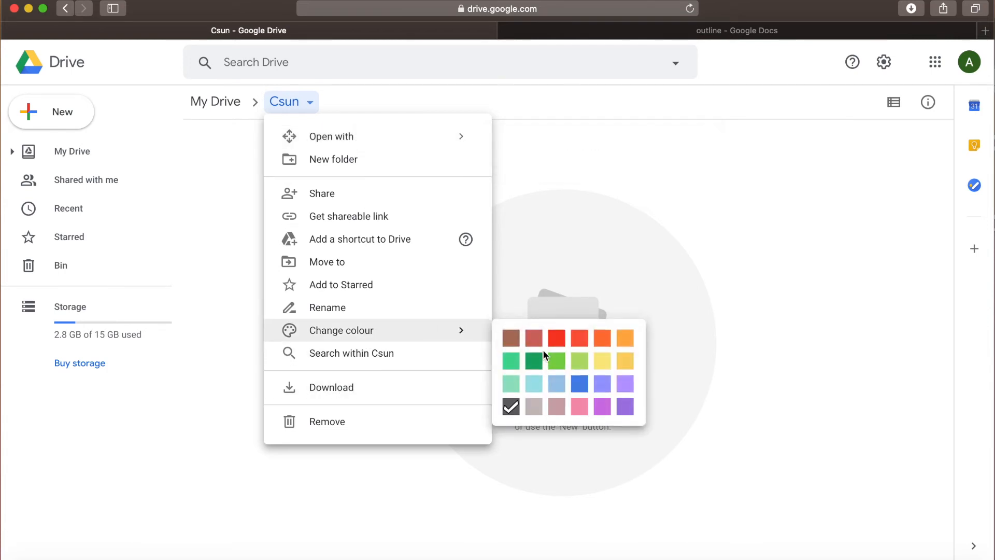
pyautogui.click(580, 408)
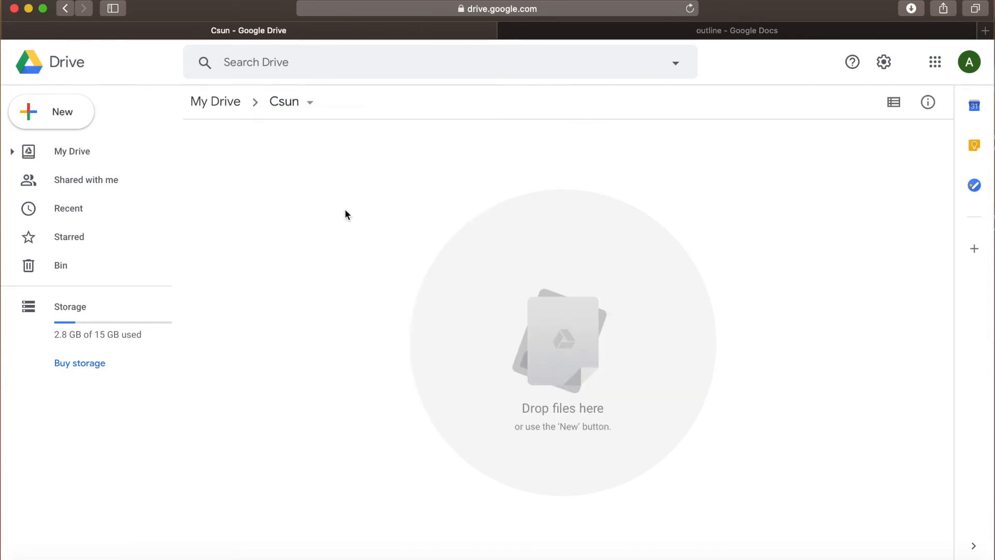
# - Add the Csun folder to Starred and view the starred items
pyautogui.click(310, 103)
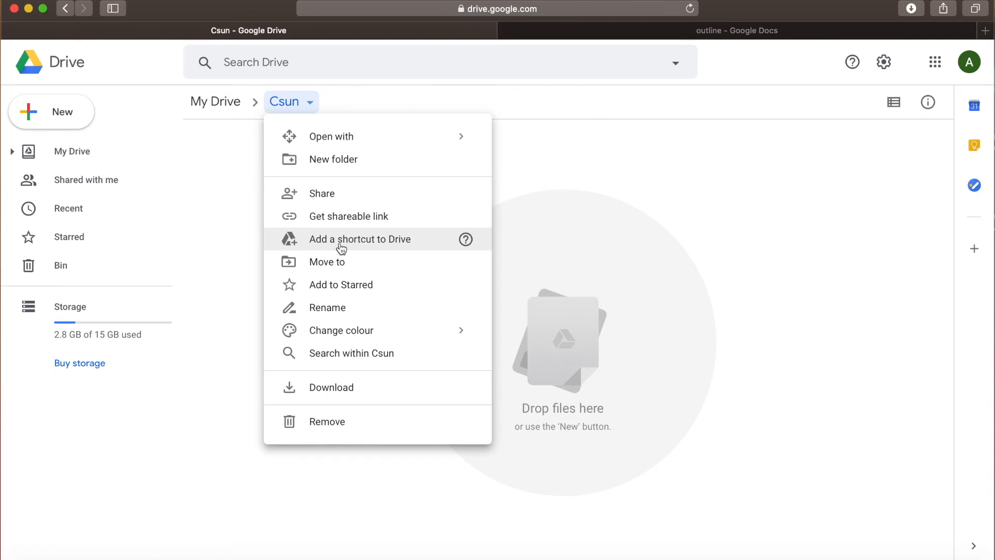
pyautogui.click(323, 290)
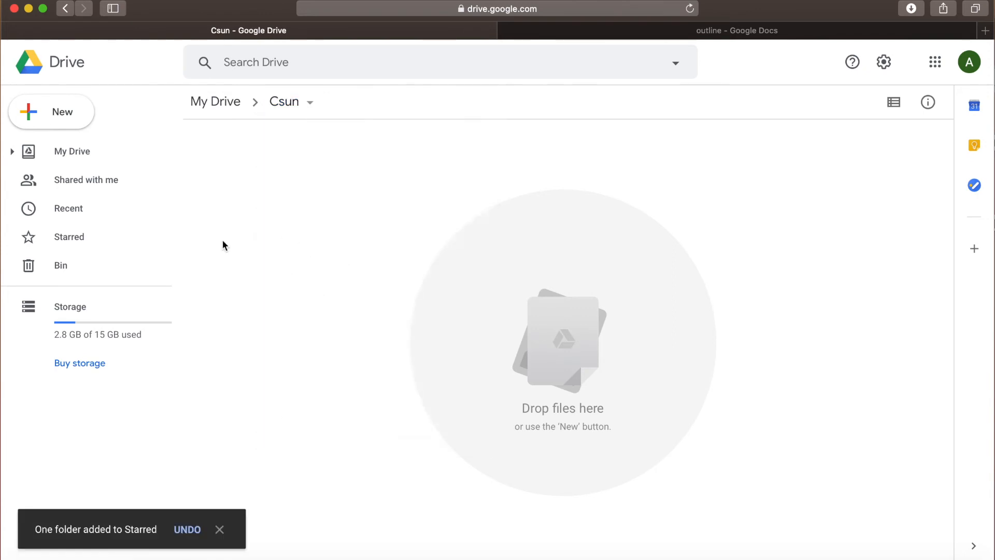
pyautogui.click(68, 235)
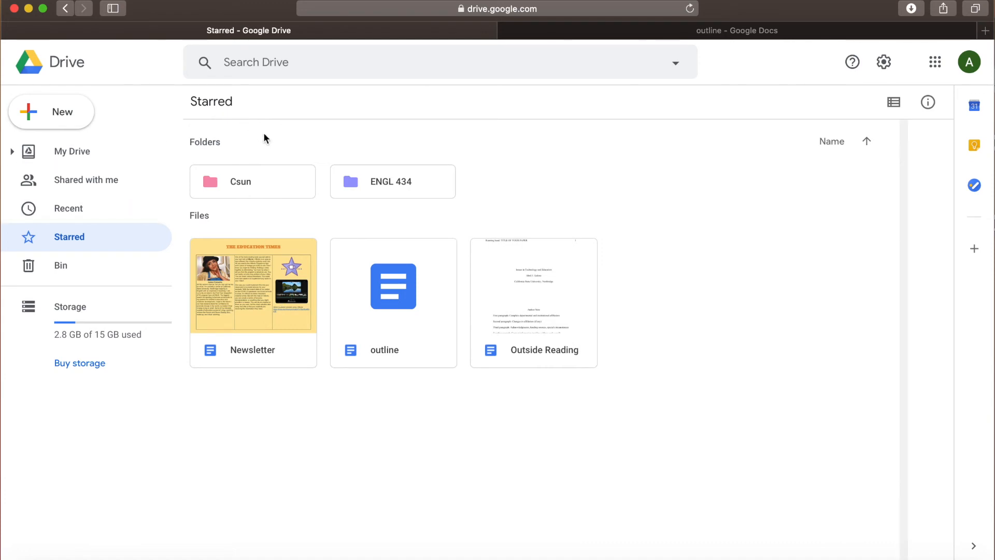
# - Open the starred Csun folder, remove it to the bin and continue without restoring it
pyautogui.doubleClick(253, 181)
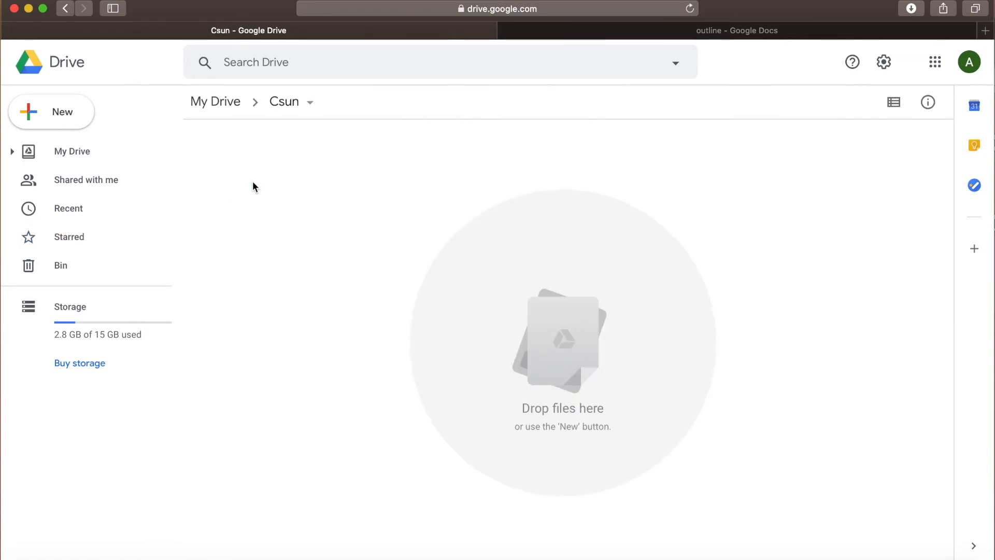
pyautogui.click(309, 104)
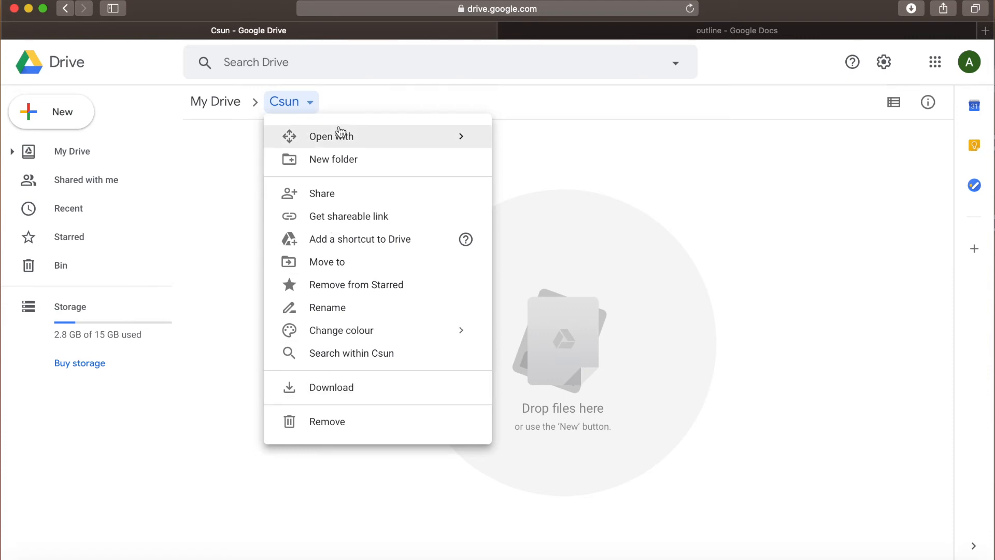
pyautogui.click(333, 423)
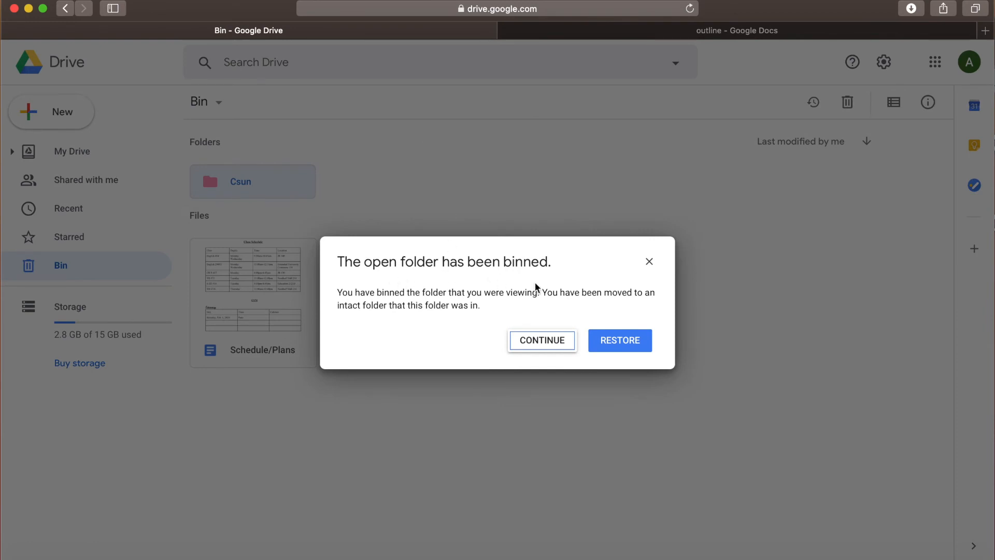
pyautogui.click(551, 345)
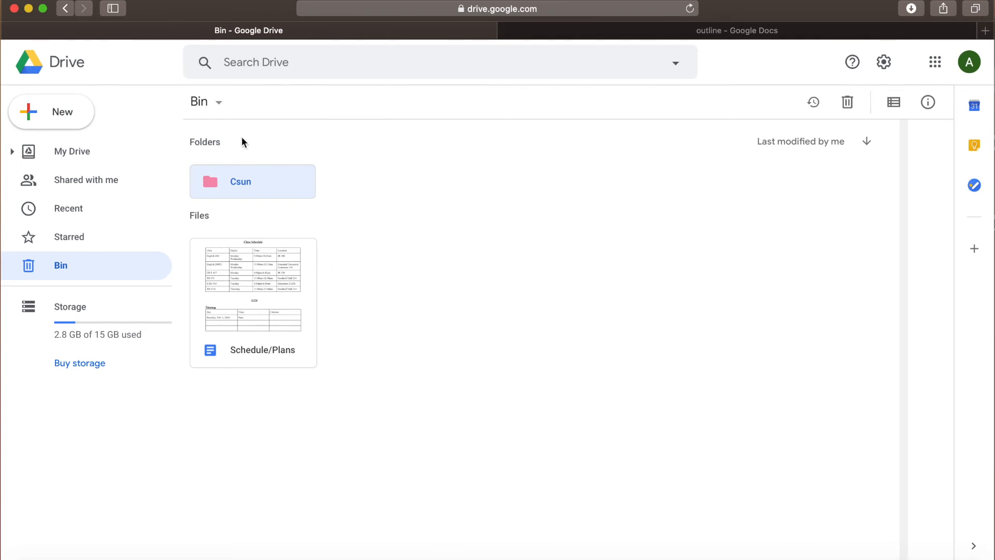
# - Permanently delete the Csun folder from the bin
pyautogui.rightClick(300, 178)
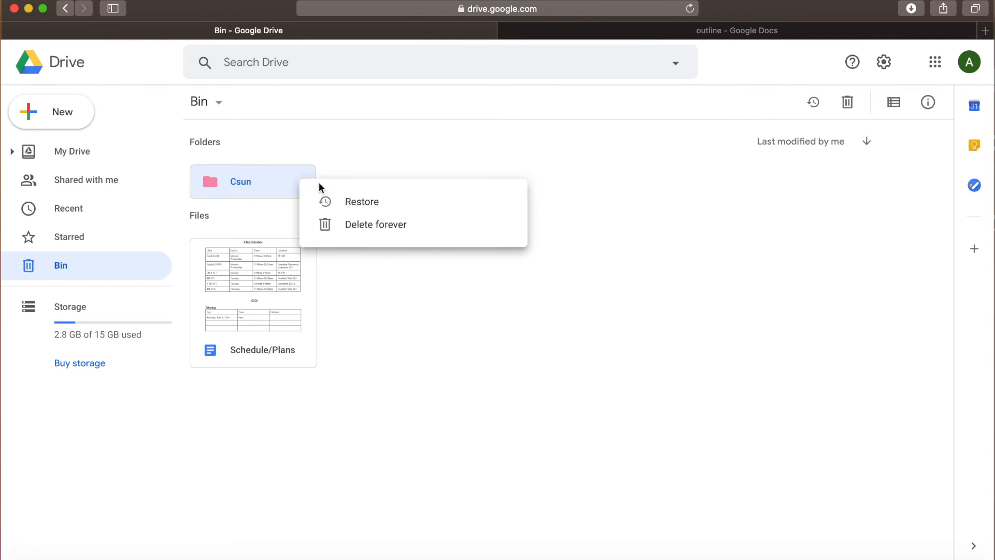
pyautogui.click(373, 232)
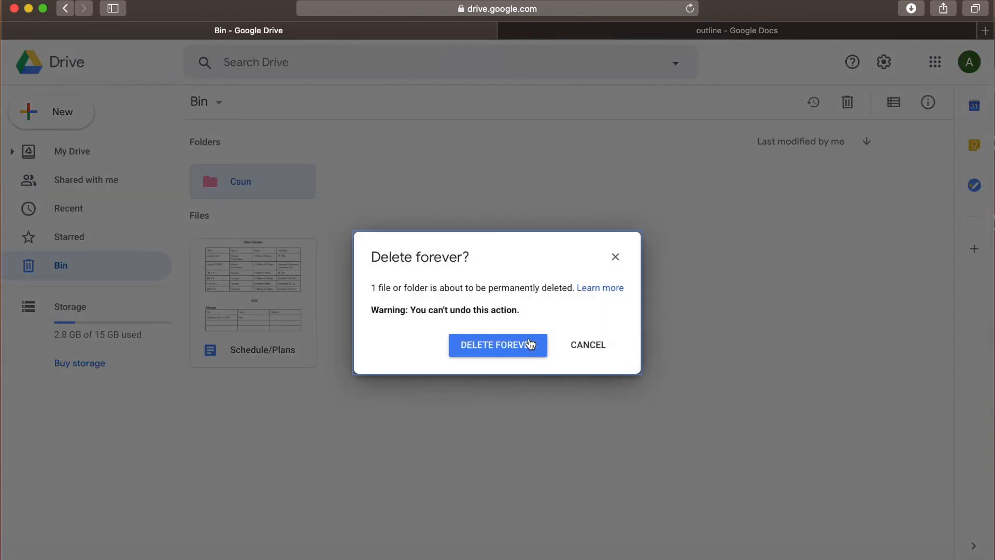
pyautogui.click(526, 349)
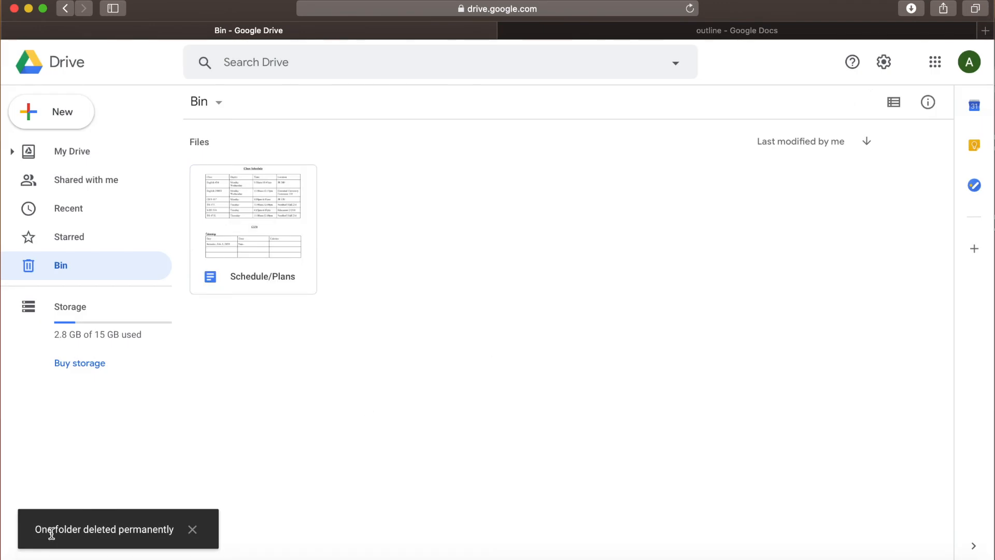
# - Open the ENGL 434 folder from My Drive, remove it to the bin and continue without restoring it
pyautogui.click(66, 163)
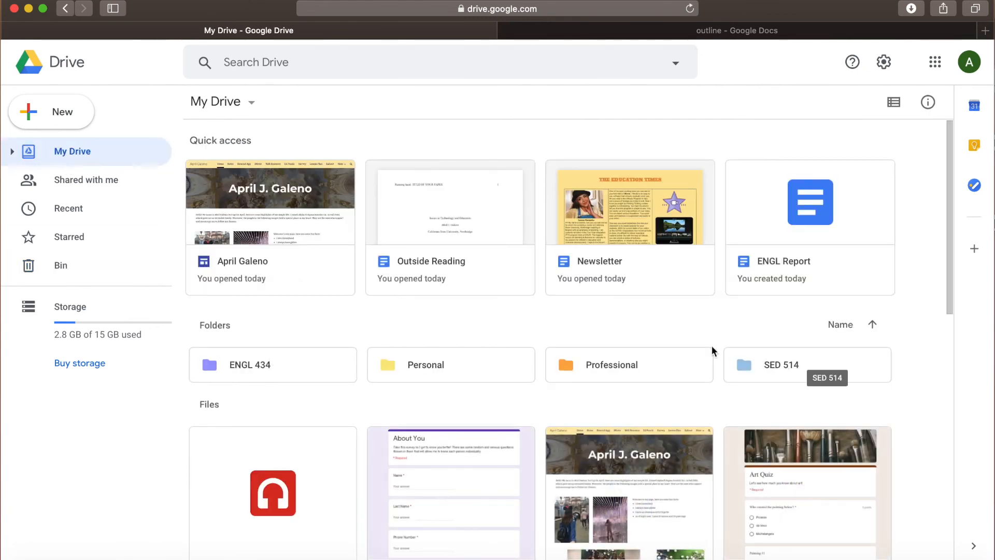
pyautogui.scroll(-2, 525, 325)
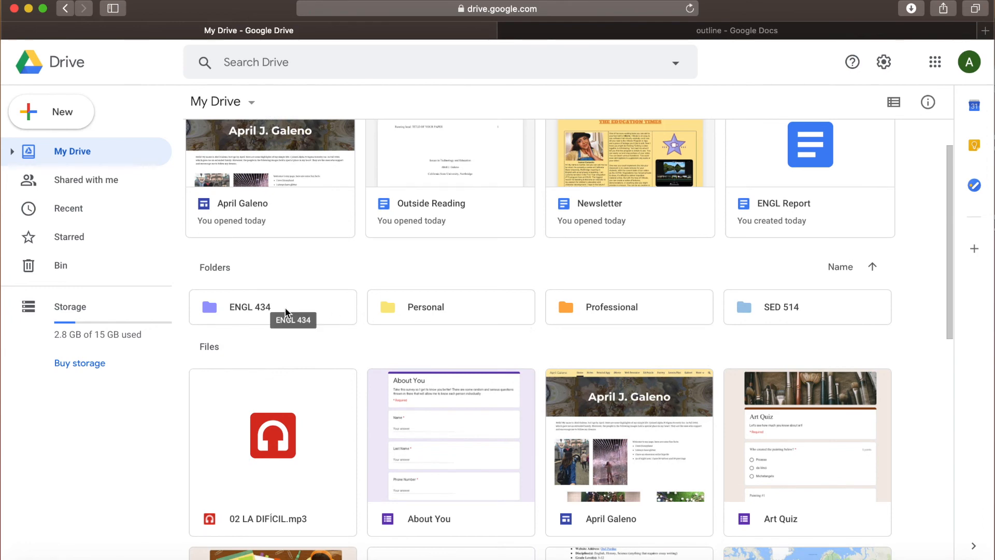
pyautogui.scroll(-1, 285, 311)
pyautogui.doubleClick(287, 294)
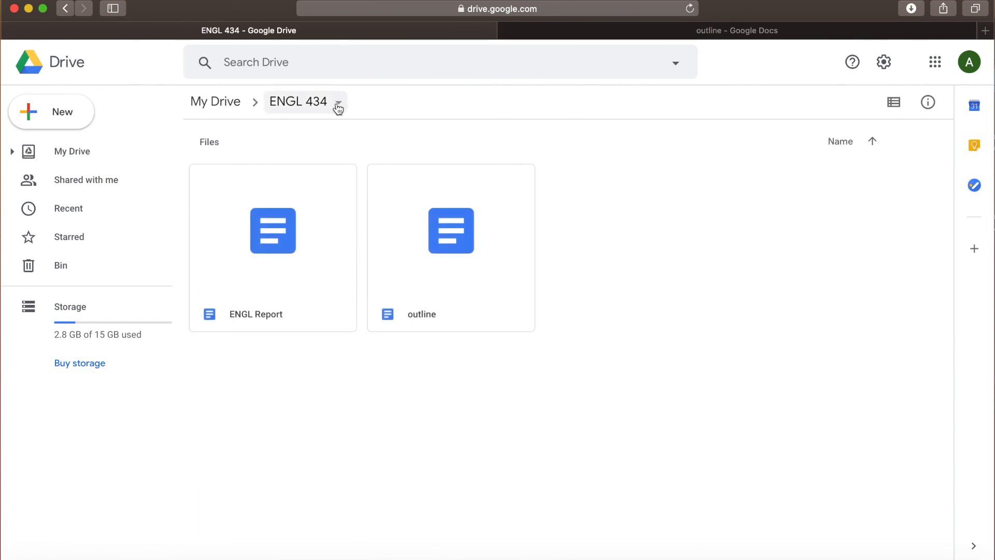
pyautogui.click(338, 103)
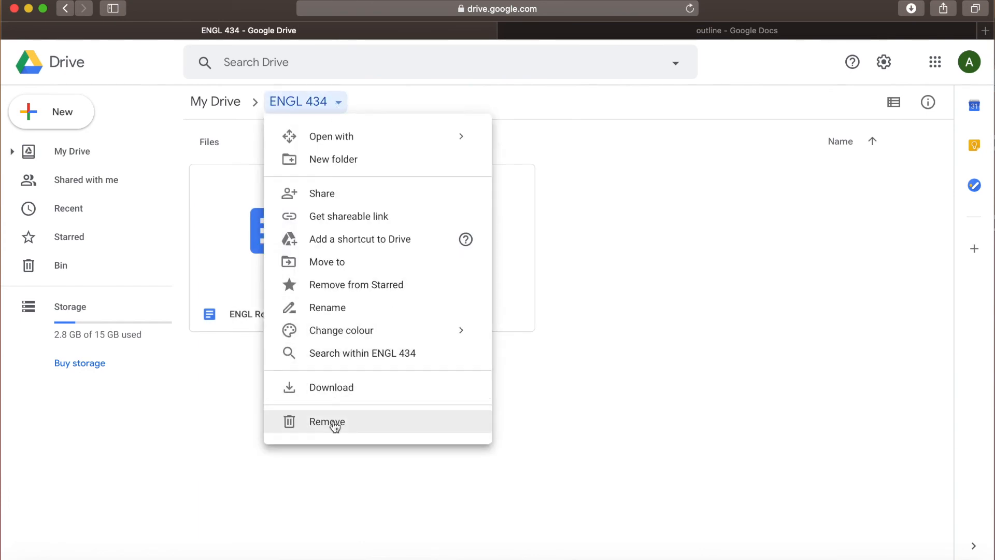
pyautogui.click(335, 426)
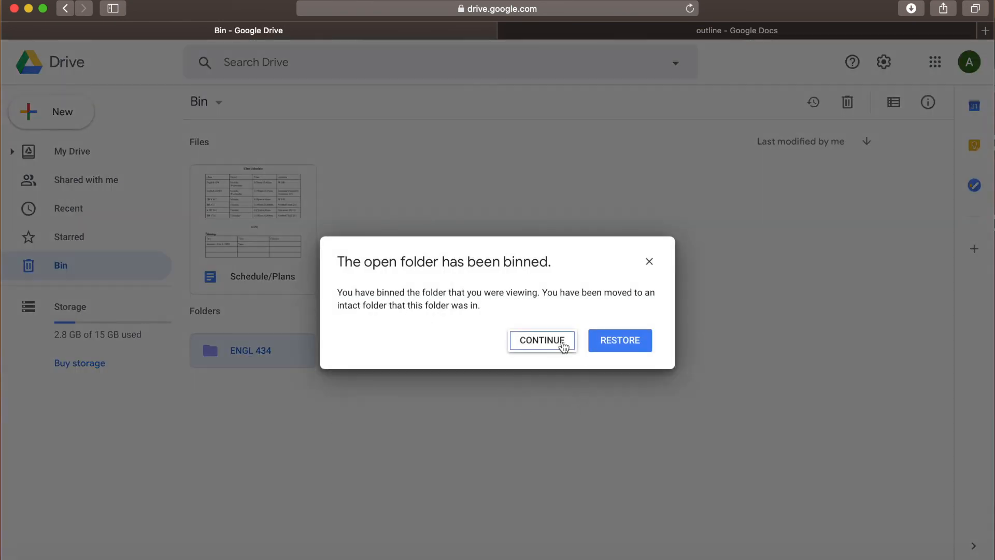
pyautogui.click(541, 340)
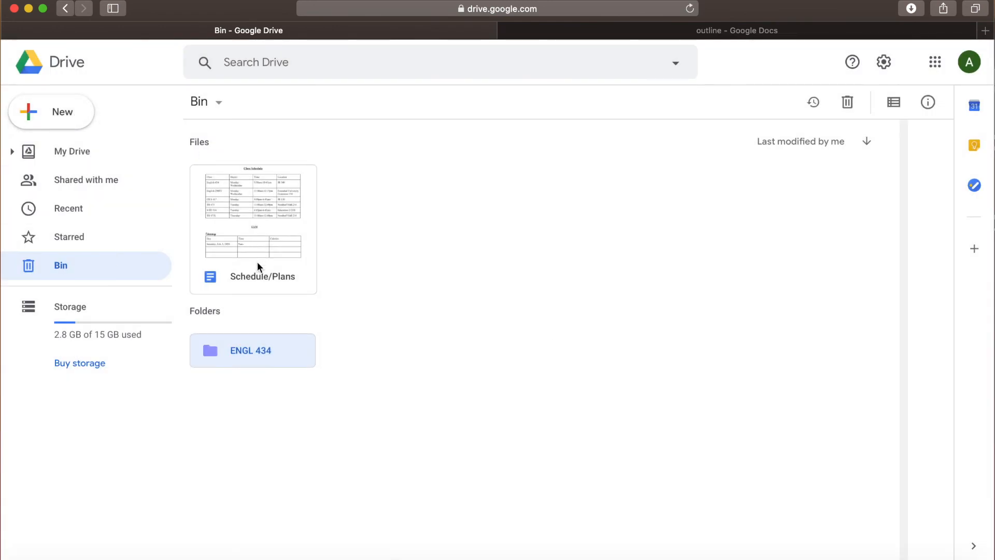
# - Restore the ENGL 434 folder from the bin
pyautogui.doubleClick(278, 354)
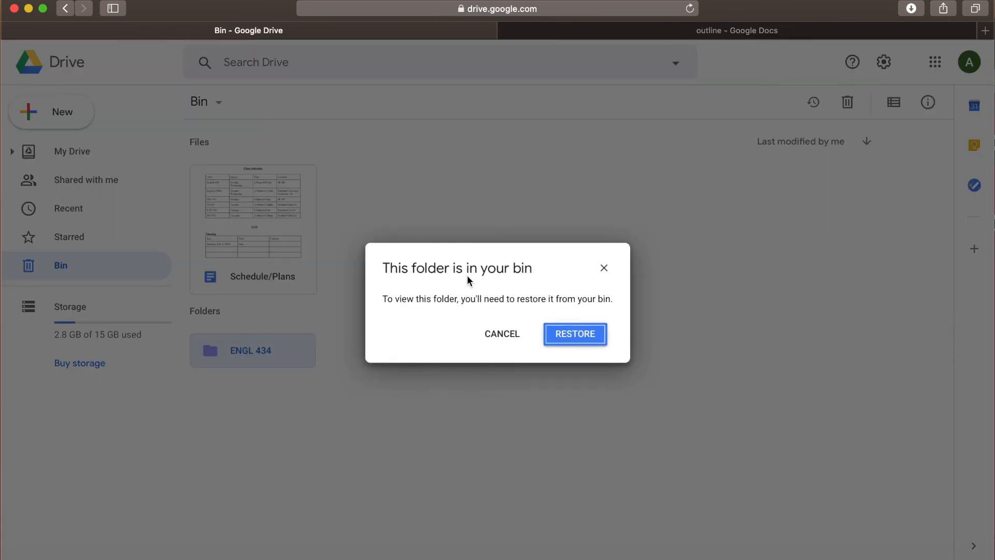
pyautogui.click(584, 342)
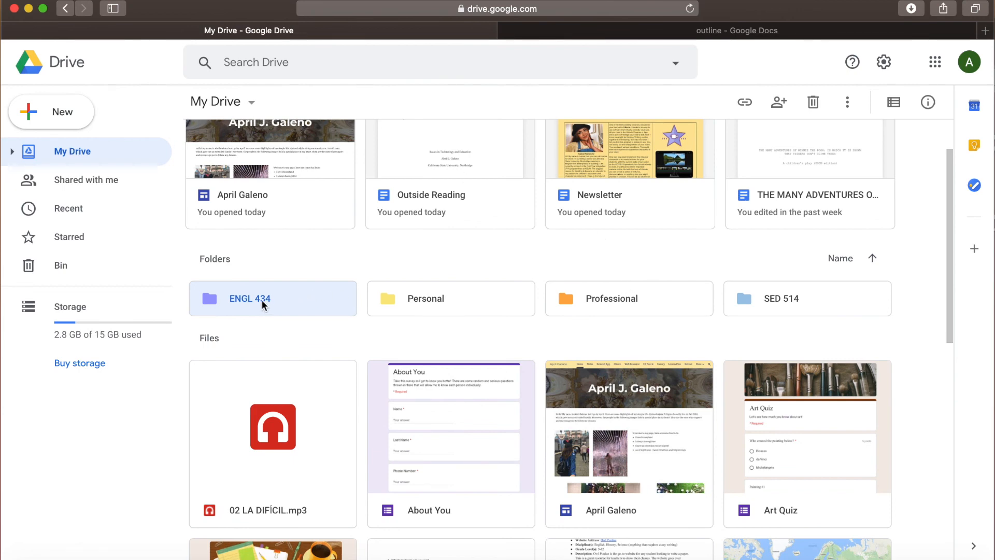
# - Deselect the ENGL 434 folder, check the bin's contents and return to My Drive to look over its folders and files
pyautogui.click(288, 270)
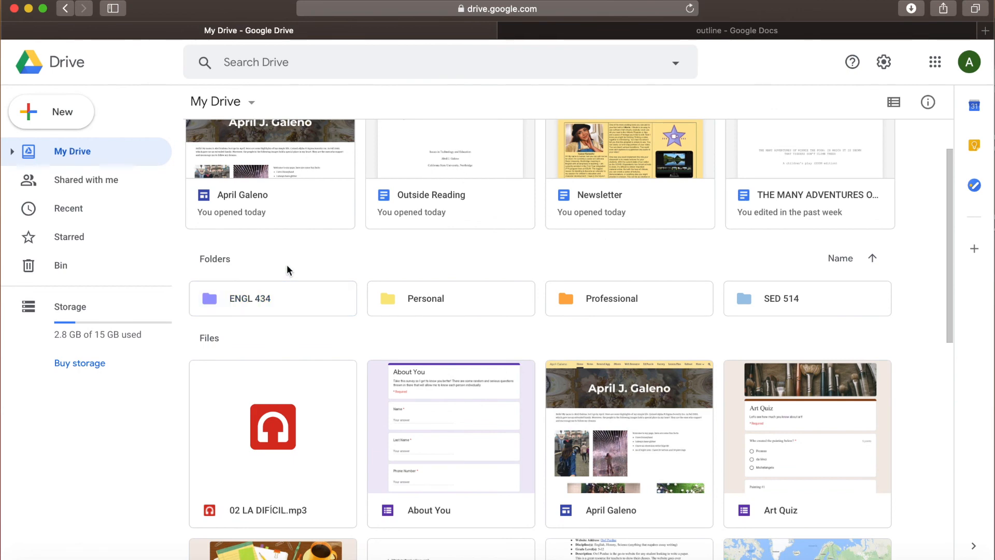
pyautogui.scroll(3, 288, 270)
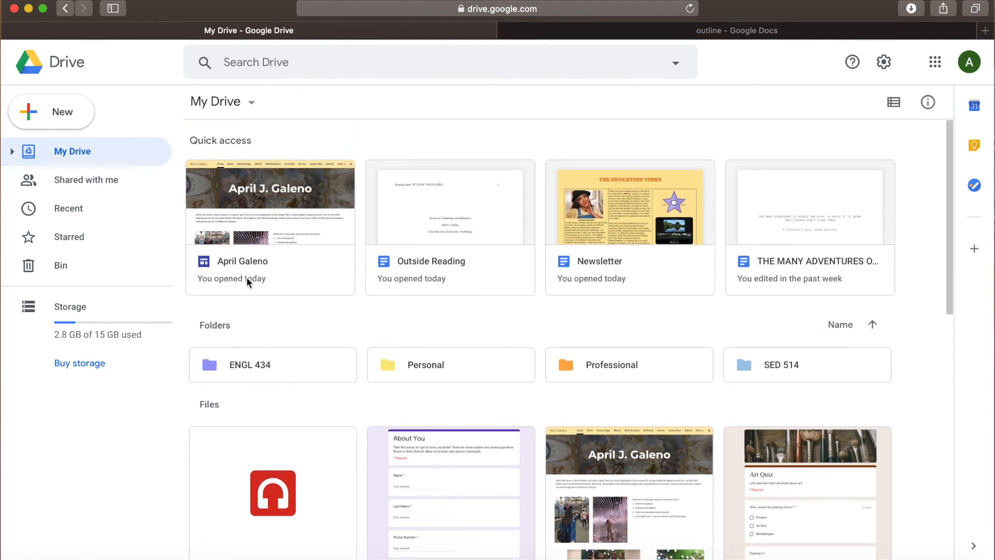
pyautogui.click(79, 278)
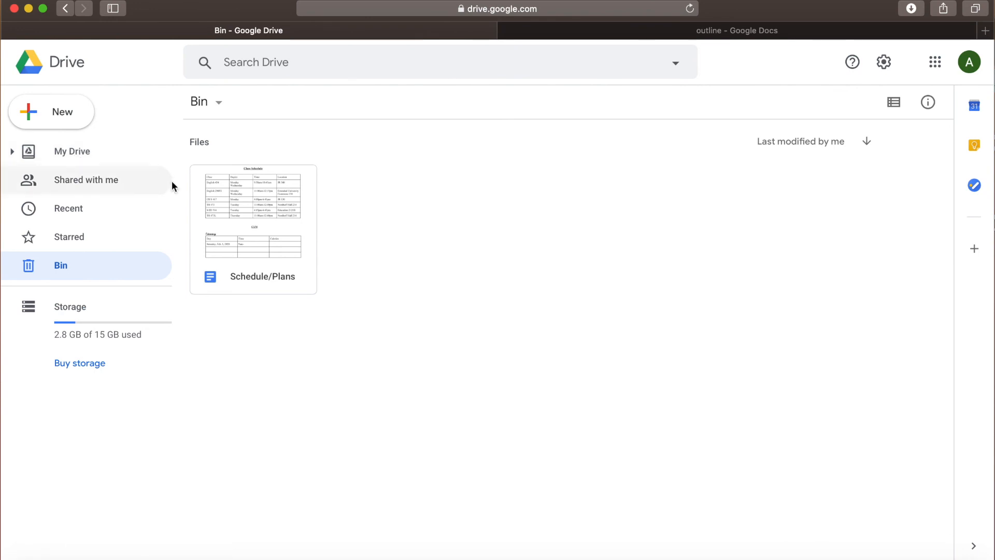
pyautogui.click(85, 154)
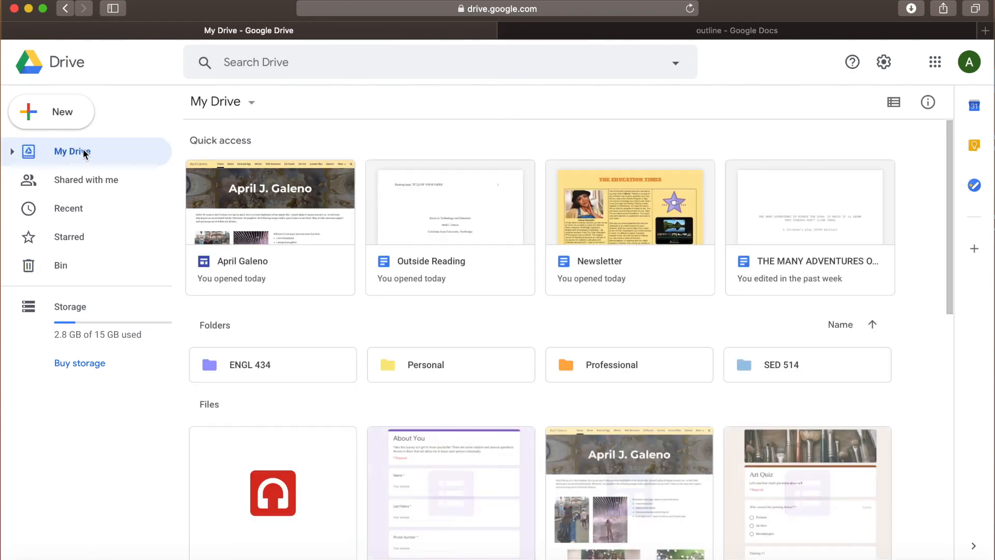
pyautogui.scroll(-10, 391, 219)
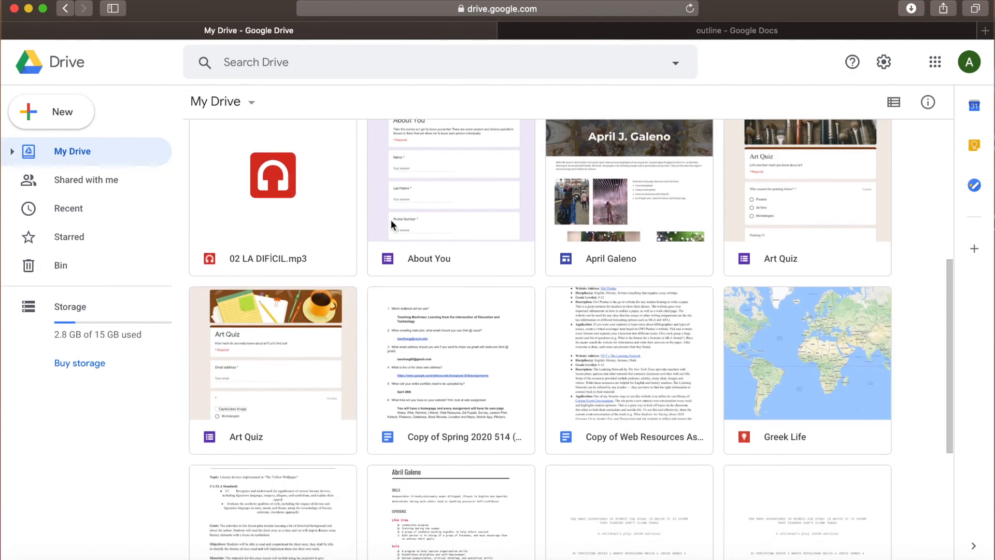
pyautogui.scroll(10, 390, 219)
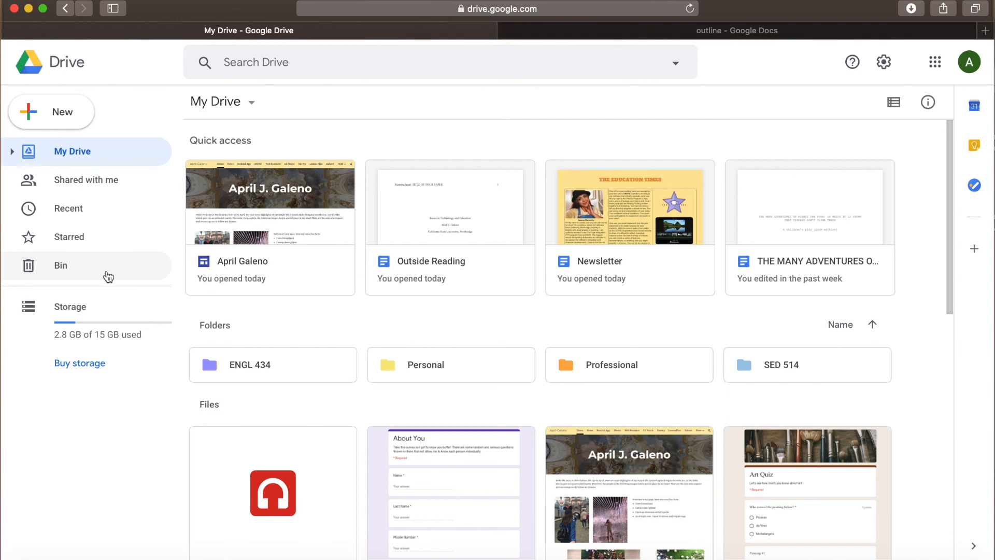
# - View My Drive's creation options, including the additional Google apps, without creating anything, and look over the stored files
pyautogui.click(255, 105)
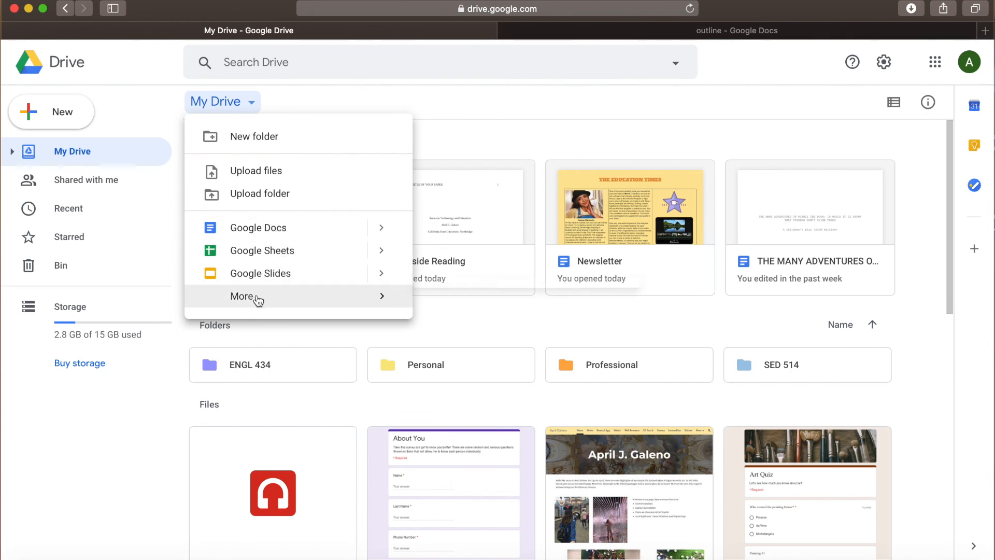
pyautogui.moveTo(257, 300)
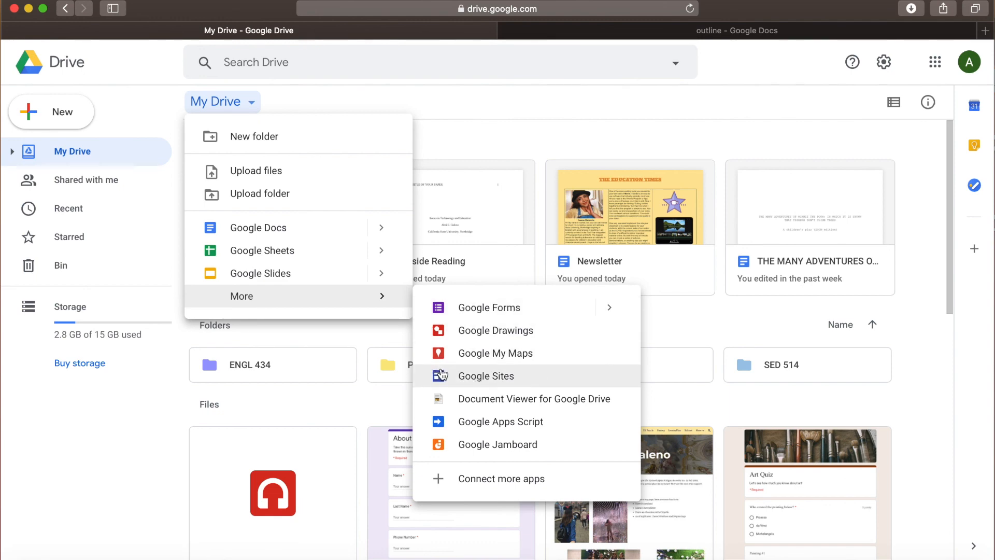
pyautogui.click(542, 104)
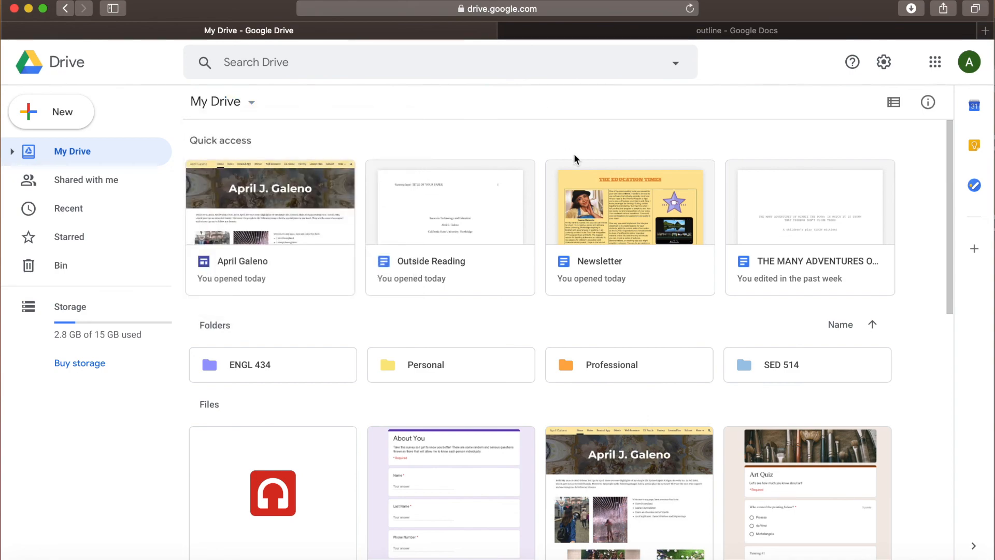
pyautogui.scroll(-3, 565, 191)
pyautogui.scroll(-3, 563, 414)
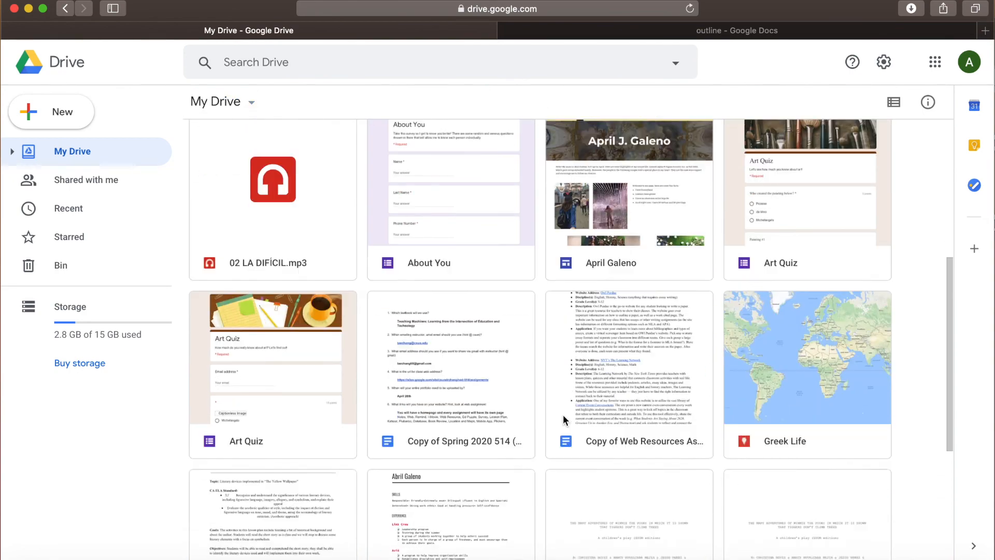
pyautogui.scroll(10, 562, 415)
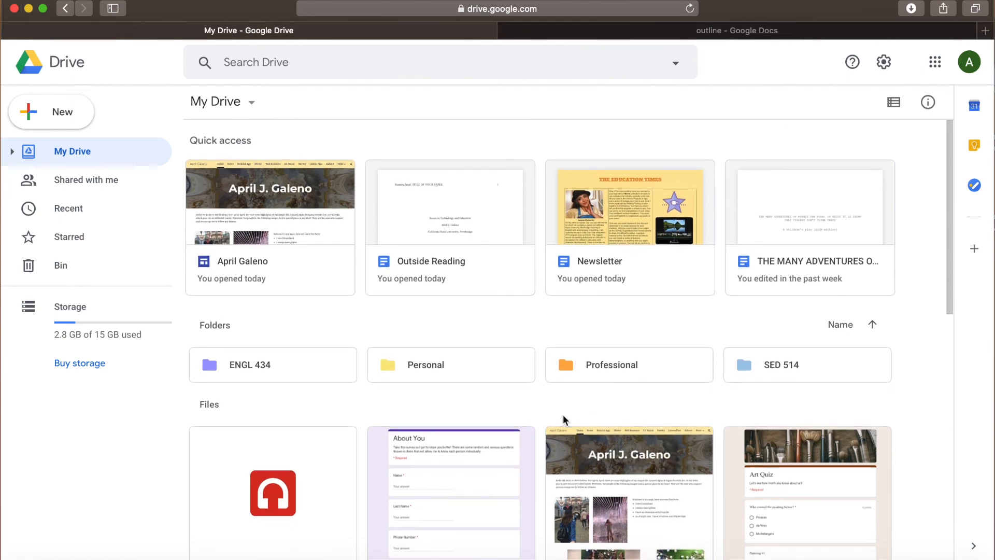